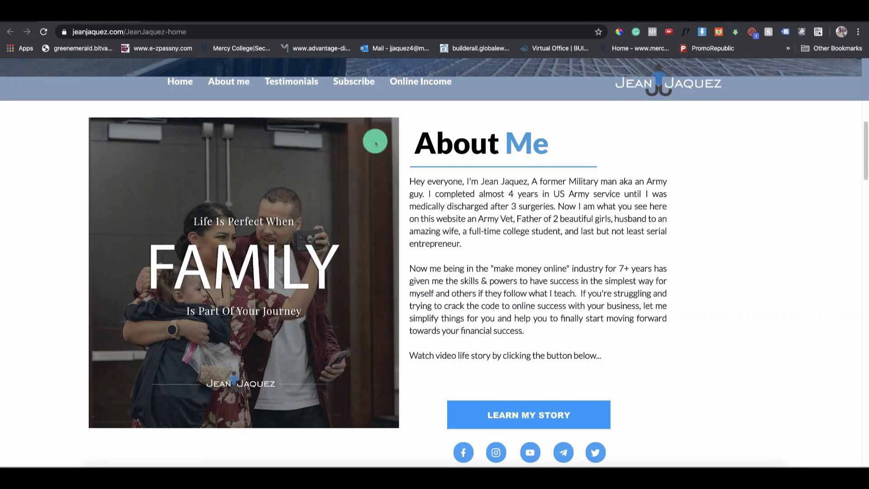
Step: Highlight the home page's web address, then just the JeanJaquez-home page name in it
click(202, 32)
drag(202, 32, 66, 34)
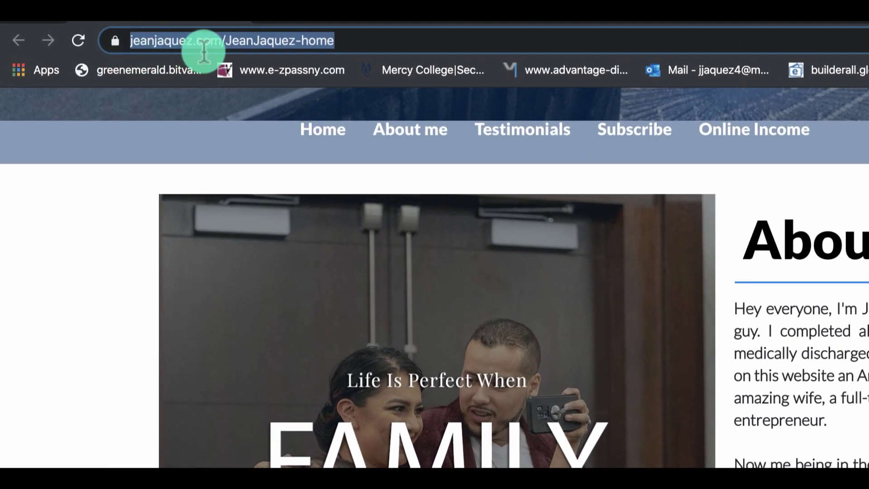
click(229, 40)
click(287, 41)
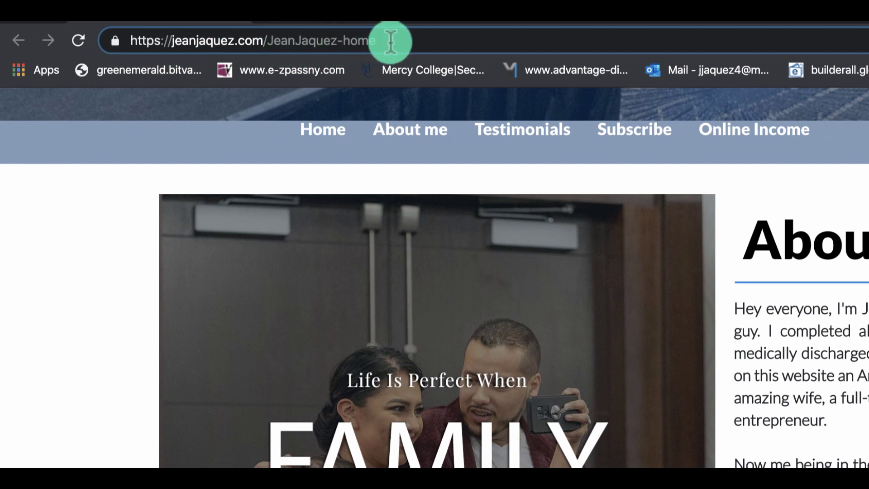
drag(388, 40, 270, 43)
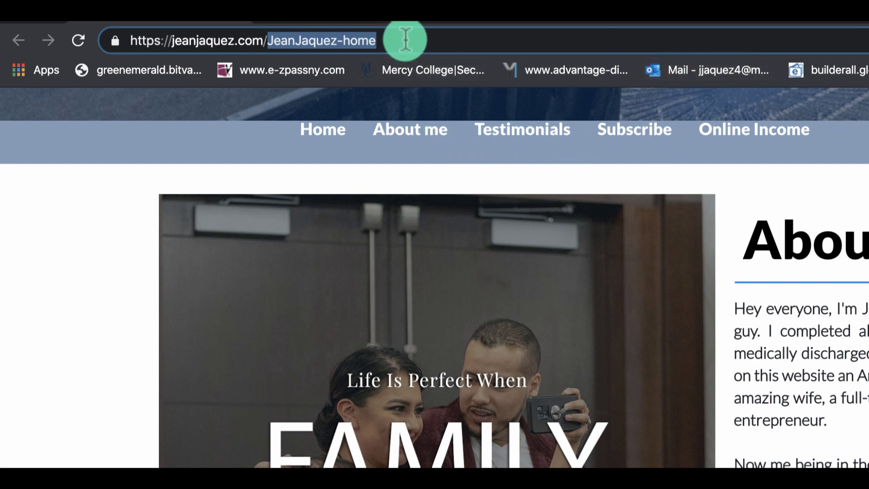
Step: Scroll down the home page to the Subscribe Now form and footer links
scroll(752, 414, down, 10)
scroll(751, 412, down, 10)
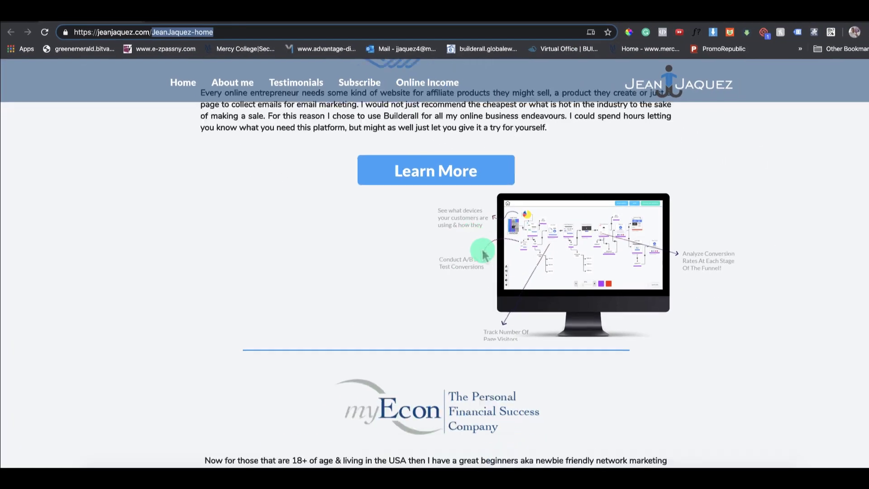
scroll(471, 249, down, 10)
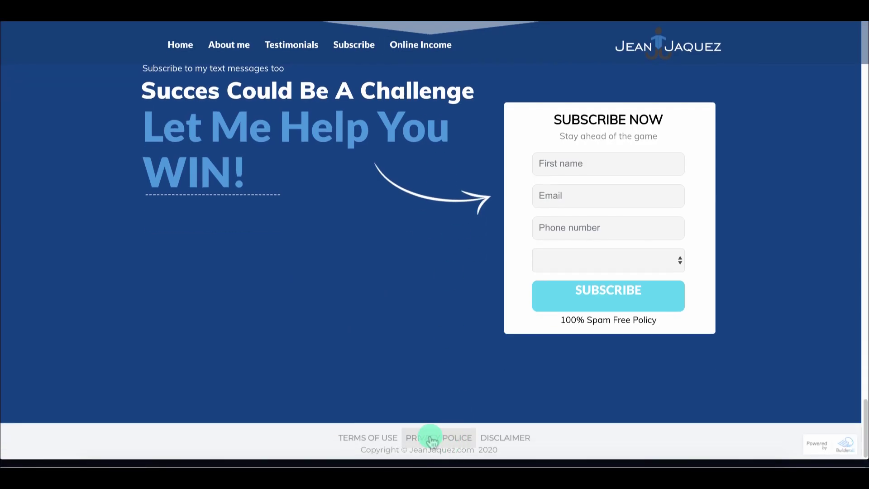
click(369, 438)
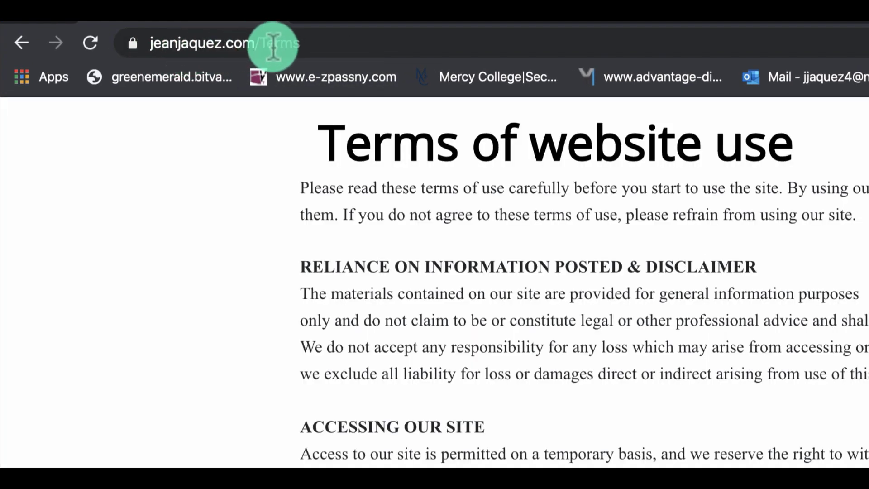
drag(392, 43, 246, 40)
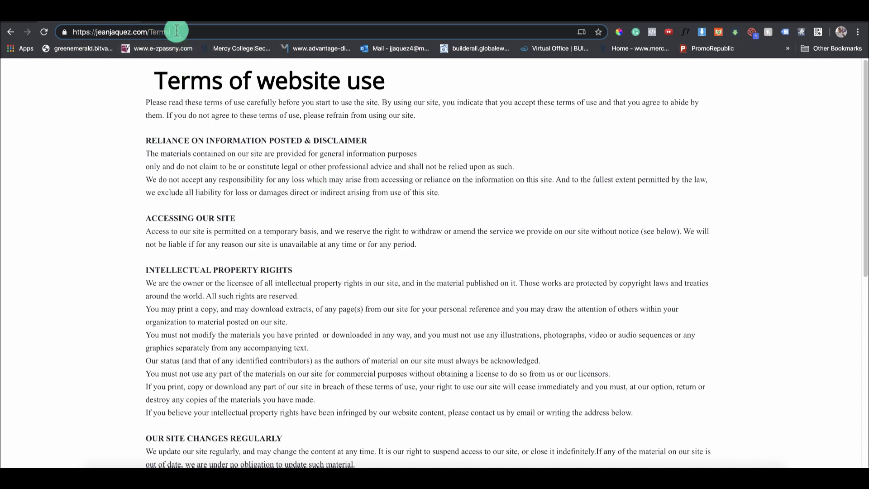
click(143, 32)
drag(146, 32, 70, 32)
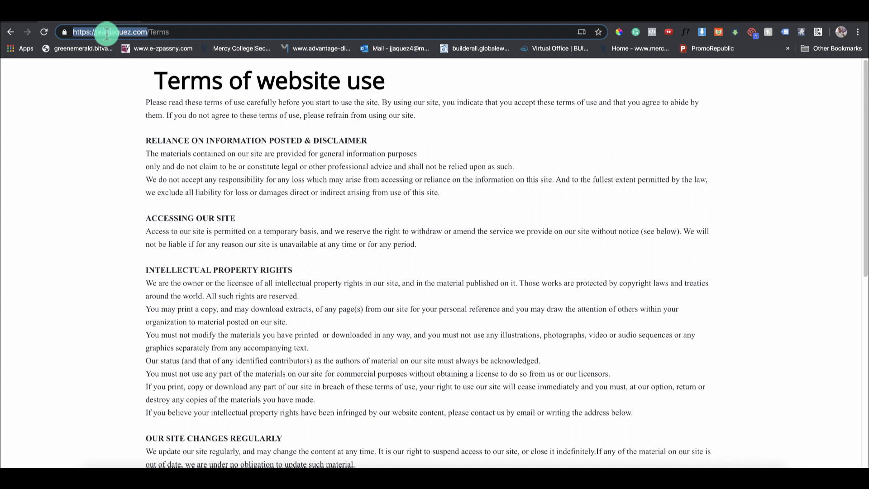
click(190, 33)
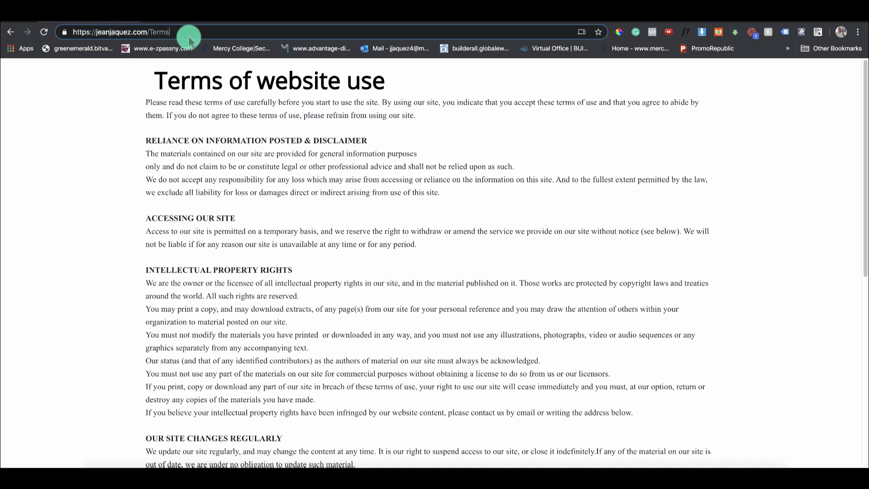
Step: Replace 'Terms' with 'ba1dollar' in the address and load jeanjaquez.com/ba1dollar
key(BackSpace)
key(BackSpace)
key(BackSpace)
key(BackSpace)
key(BackSpace)
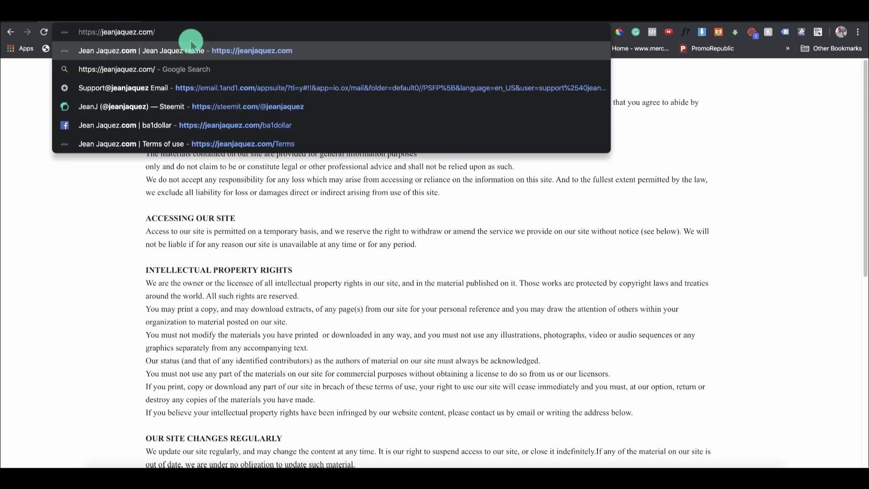
text(ba)
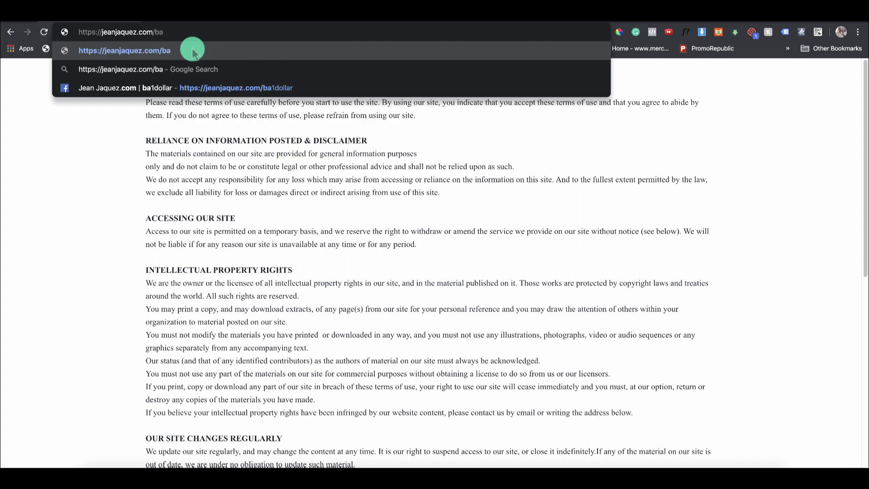
text(1d)
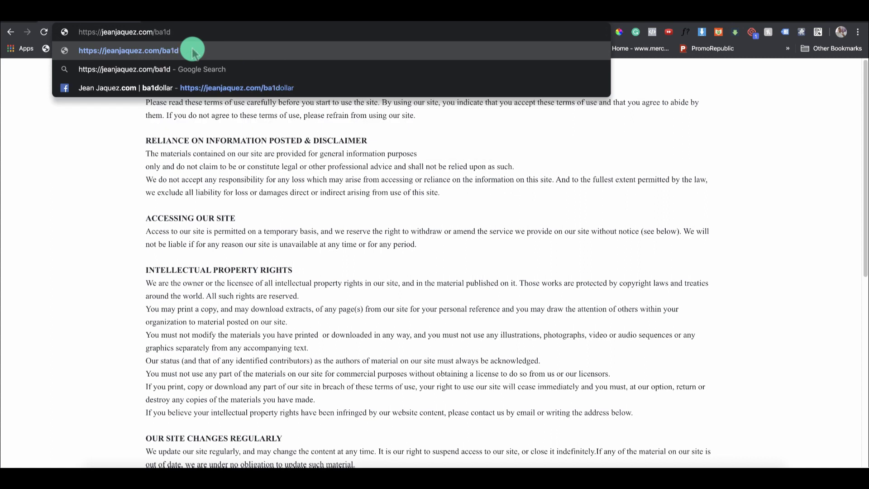
text(ollar)
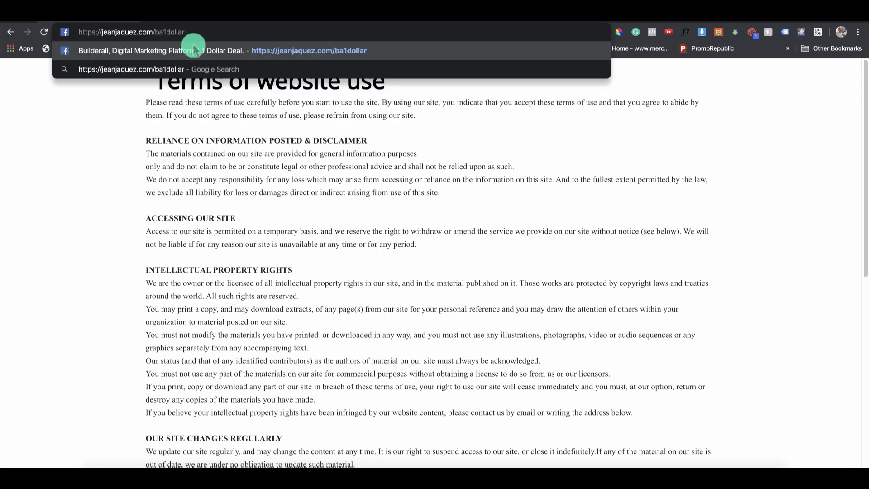
triple_click(175, 35)
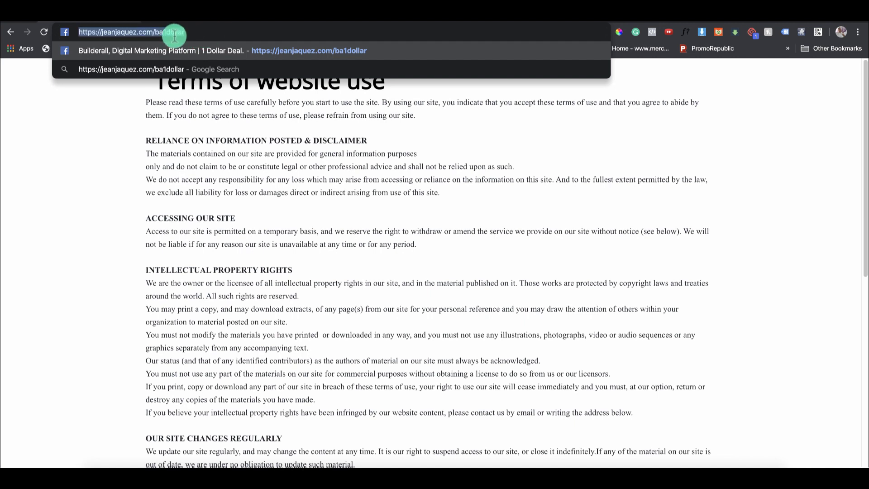
click(209, 34)
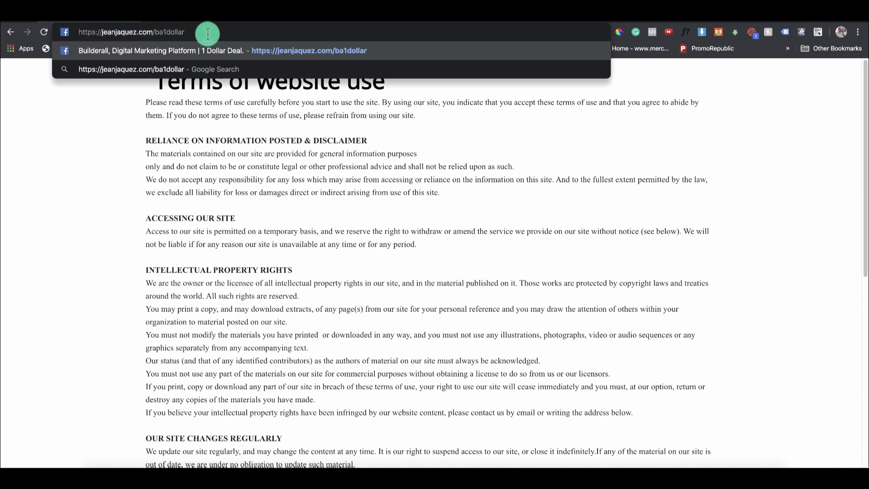
key(Return)
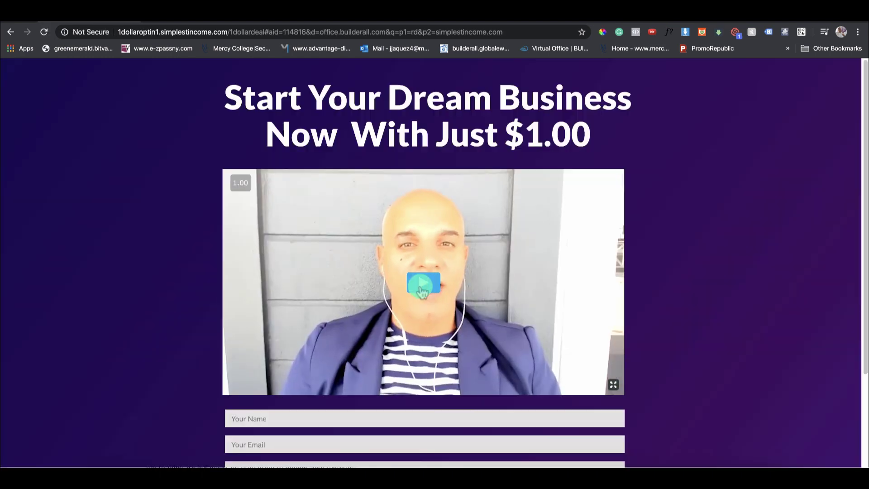
Step: Pause the $1.00 funnel page's video and select the page's full web address
click(422, 207)
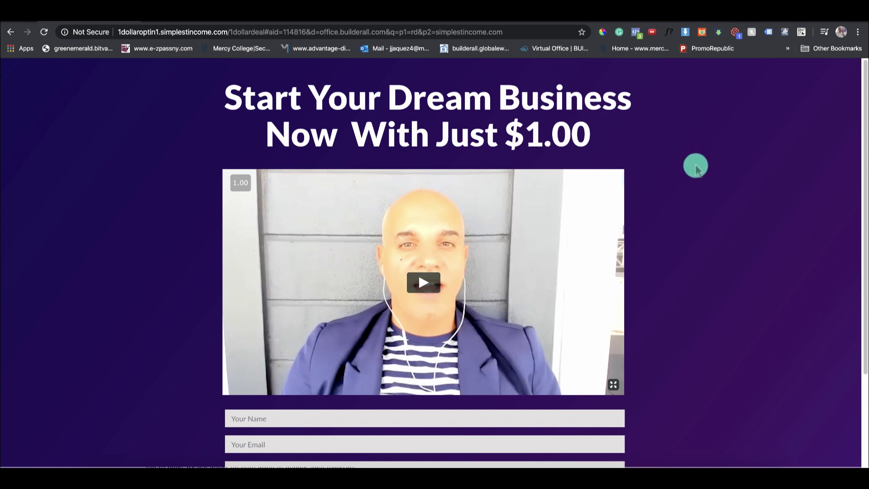
mouse_move(864, 89)
mouse_down()
mouse_move(841, 304)
mouse_move(858, 64)
mouse_move(853, 205)
mouse_move(860, 77)
mouse_up()
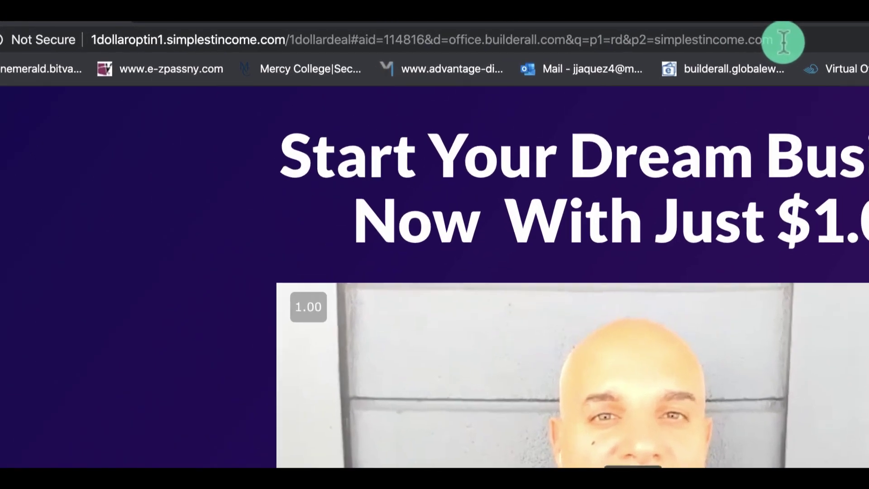
drag(806, 40, 72, 39)
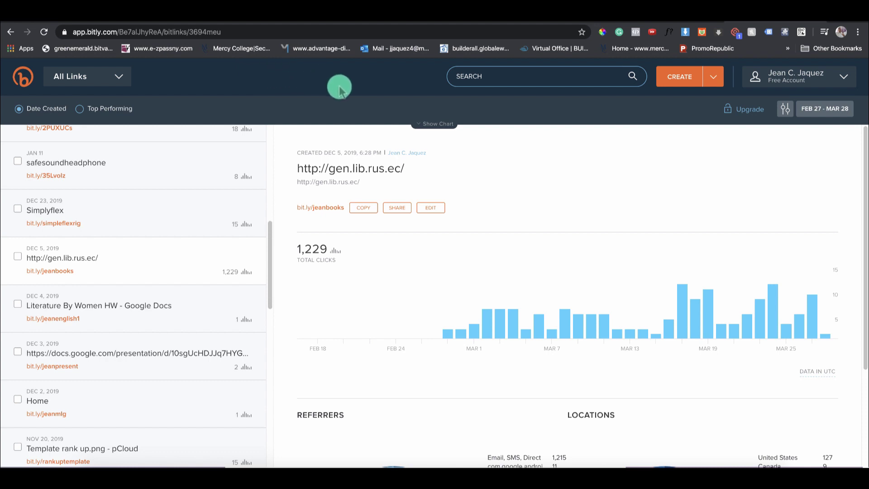
Step: Scroll through Bitly's list of 234 recent short links
drag(341, 211, 320, 233)
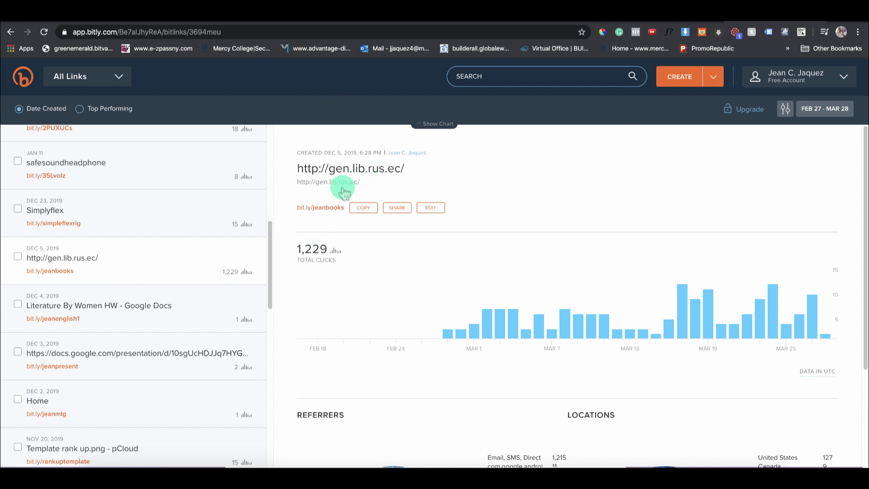
drag(271, 258, 268, 132)
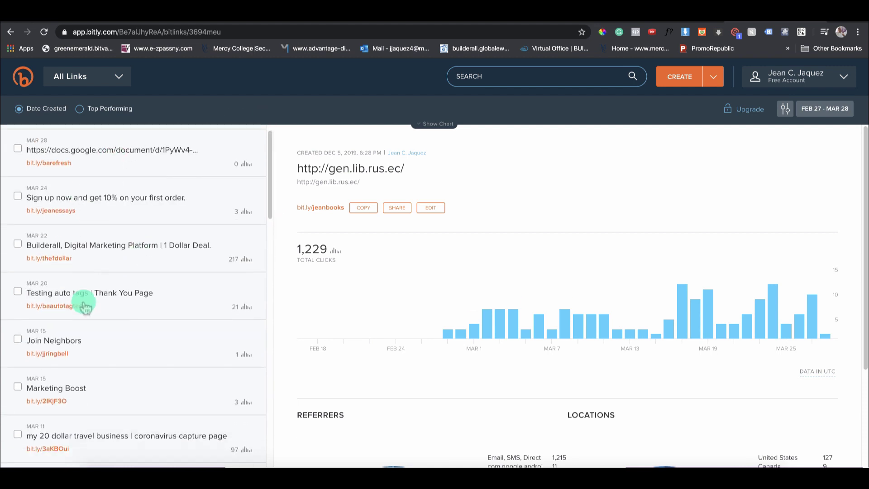
scroll(84, 299, down, 3)
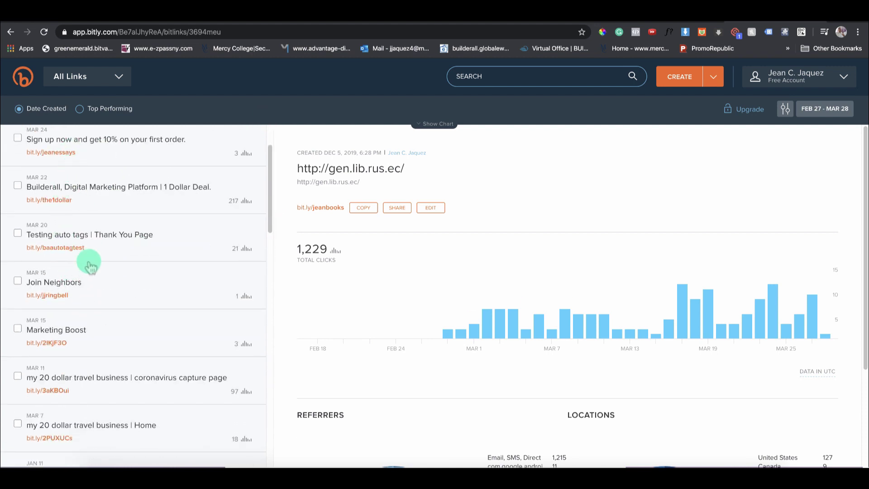
Step: View the Marketing Boost link's details, follow its bit.ly short link, and return to the funnel tab
click(75, 343)
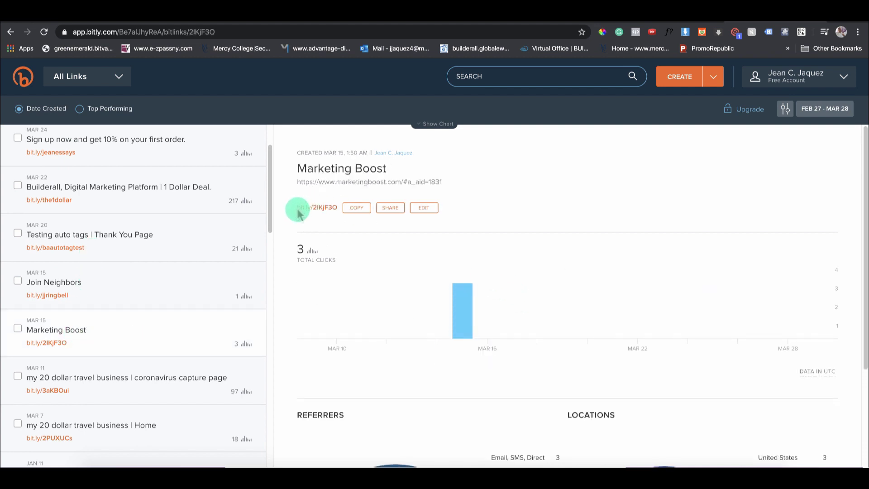
click(326, 209)
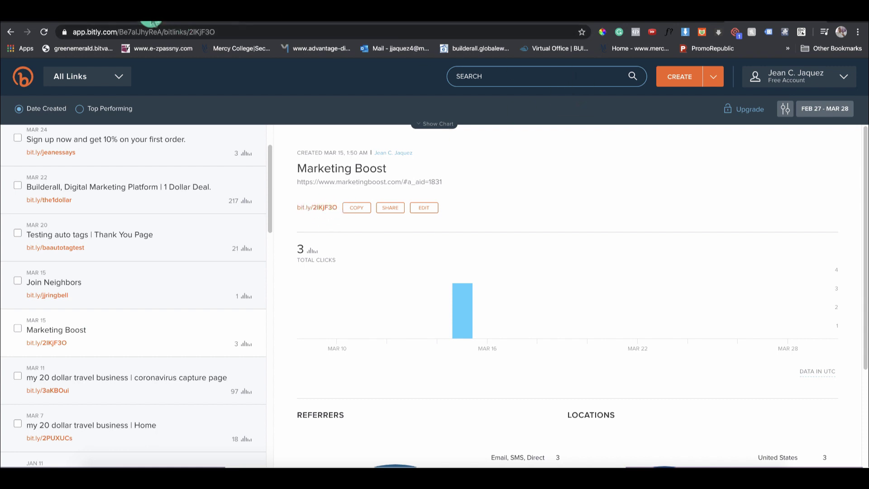
click(95, 26)
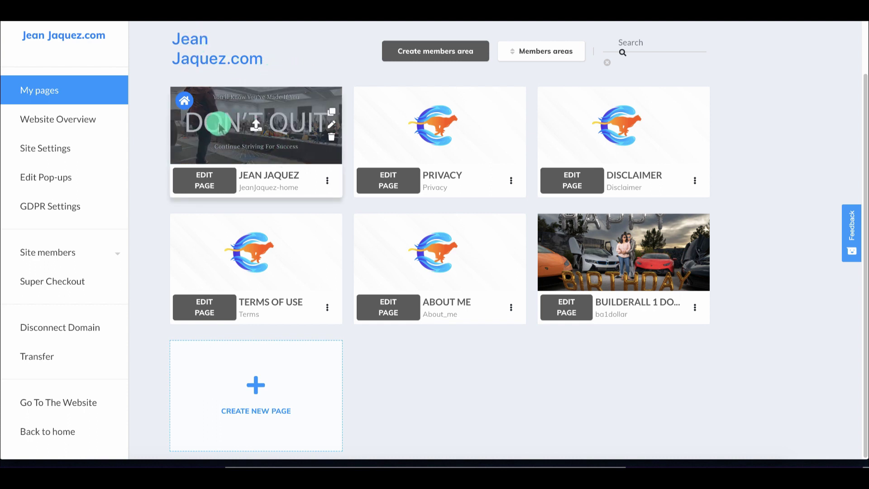
Step: Open the three-dot options menu on the Builderall 1 Dollar (ba1dollar) page card
mouse_move(449, 135)
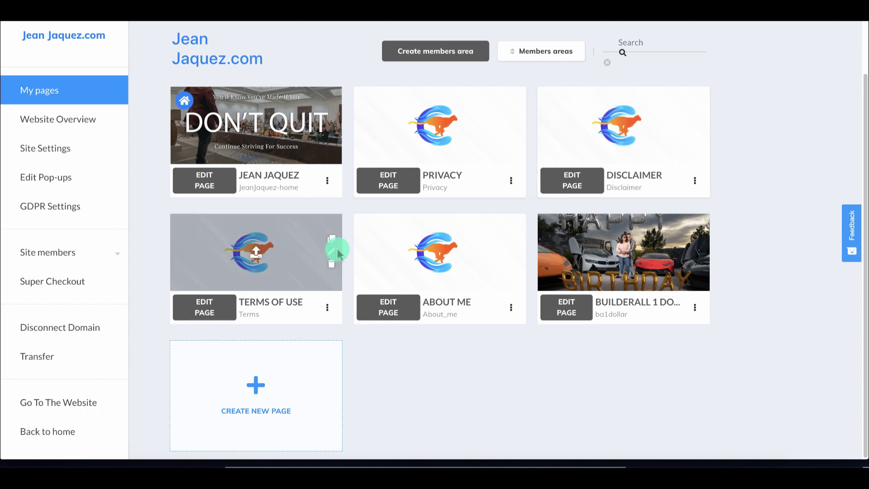
mouse_move(420, 261)
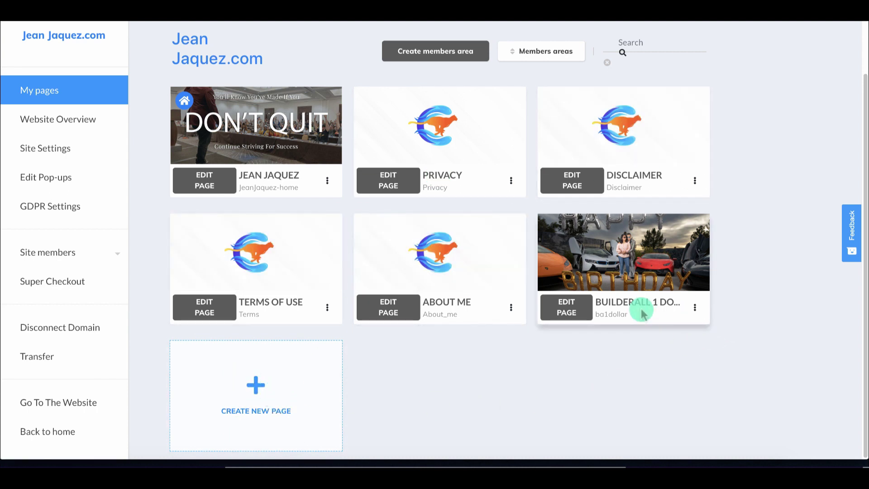
click(695, 307)
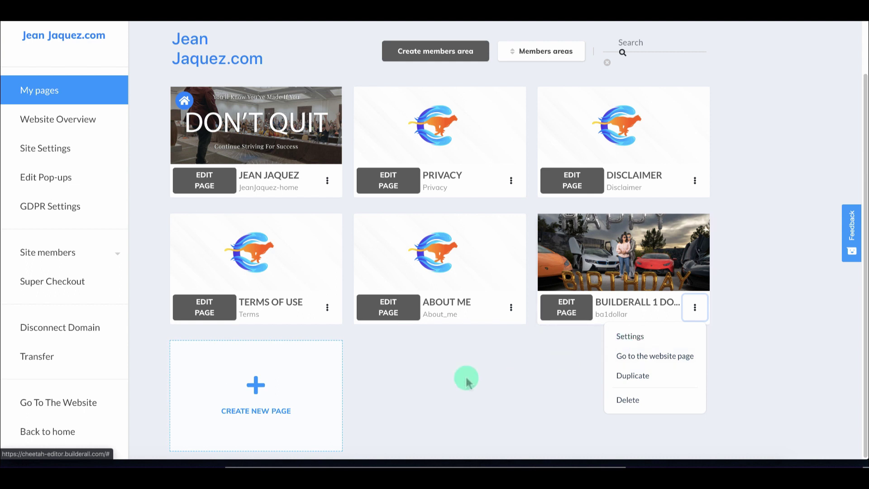
click(570, 369)
click(694, 307)
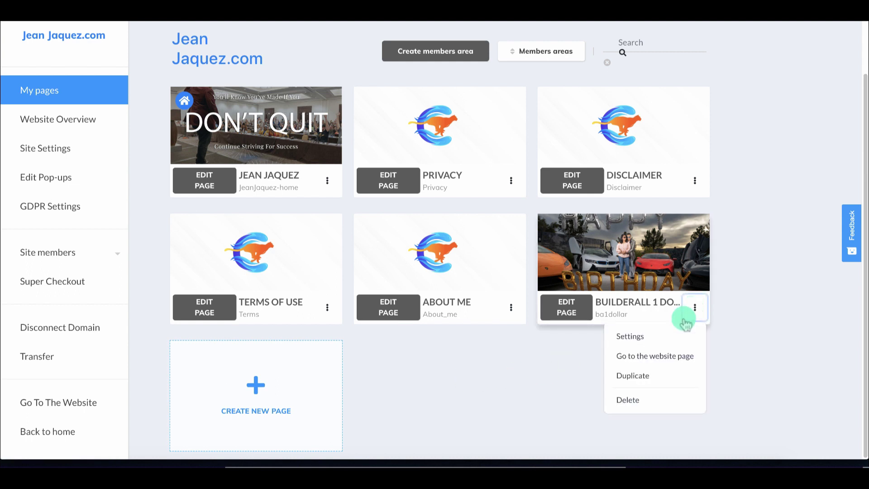
Step: Open the Builderall 1 dollar page's Settings and highlight its name, ba1dollar address, title and page script
click(650, 339)
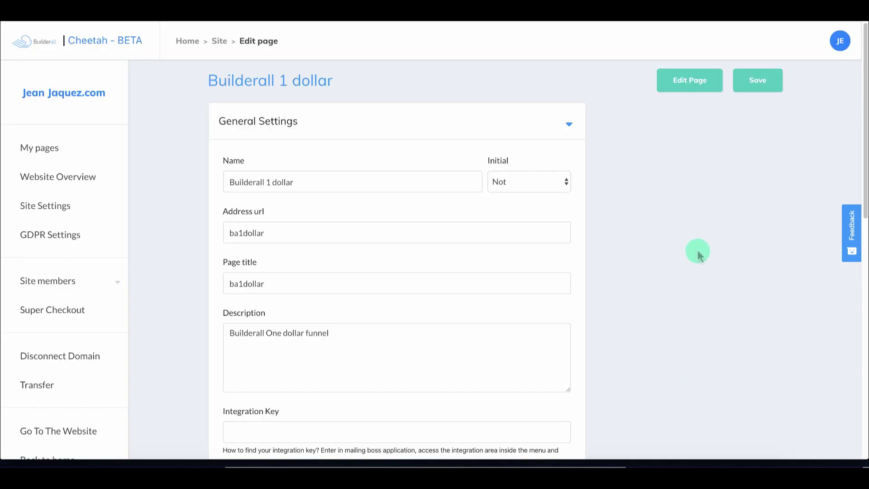
scroll(697, 252, down, 2)
drag(299, 95, 188, 93)
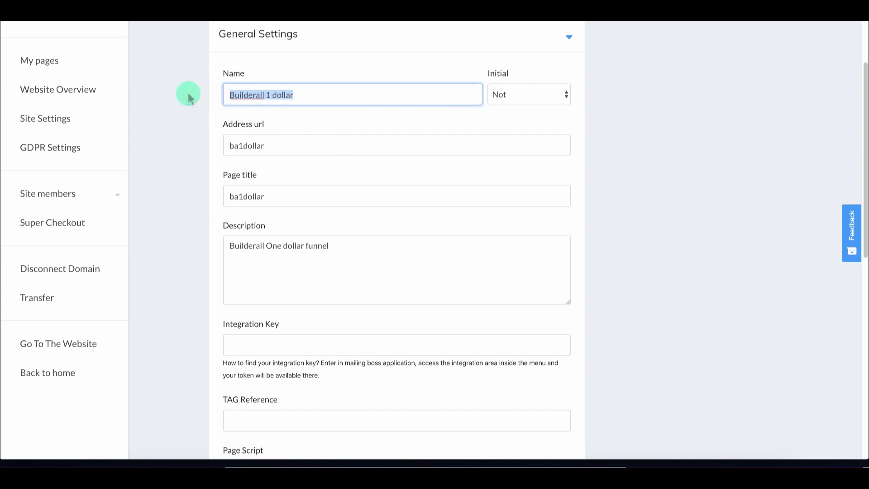
drag(274, 144, 222, 149)
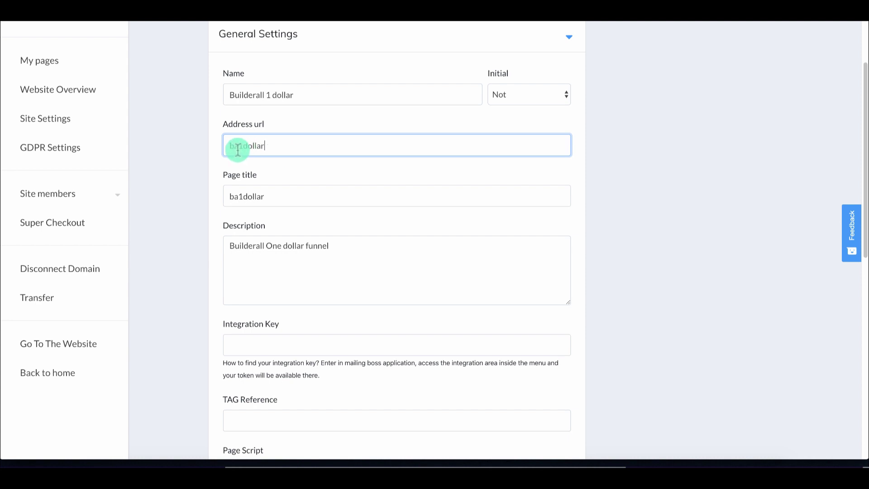
drag(292, 150, 224, 147)
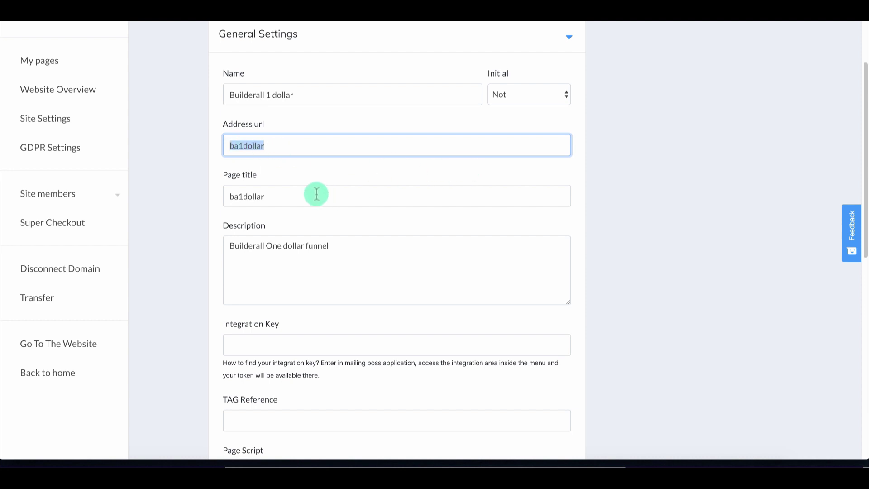
drag(313, 194, 214, 192)
drag(372, 248, 226, 243)
scroll(369, 248, down, 5)
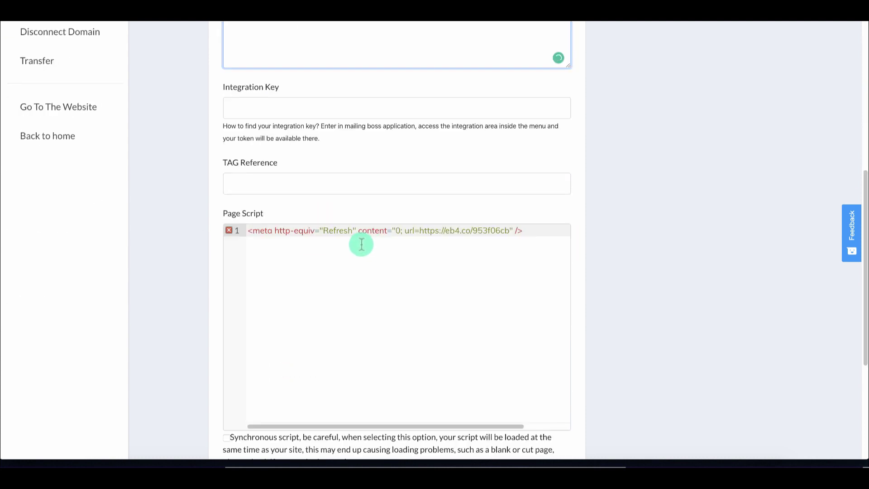
scroll(271, 217, down, 2)
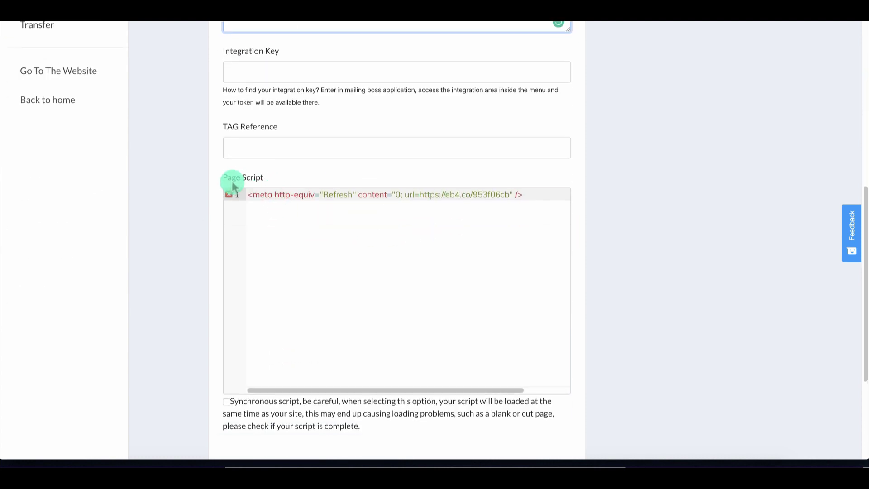
drag(220, 179, 306, 183)
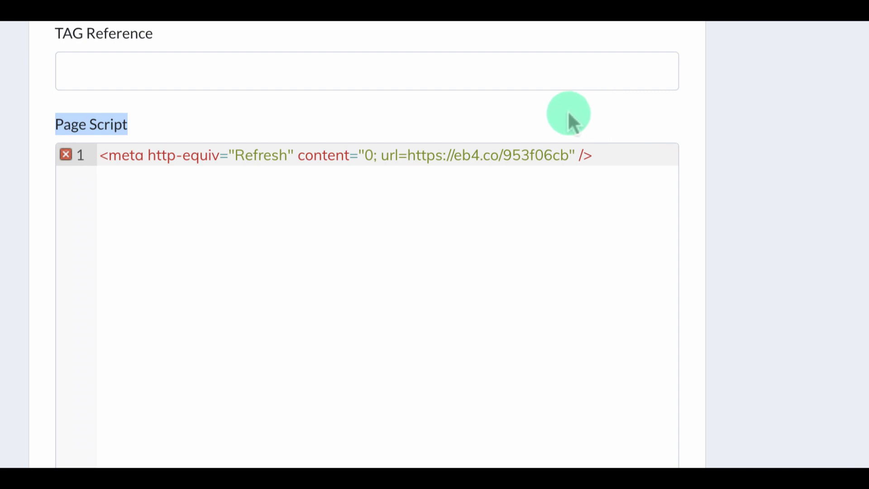
click(130, 153)
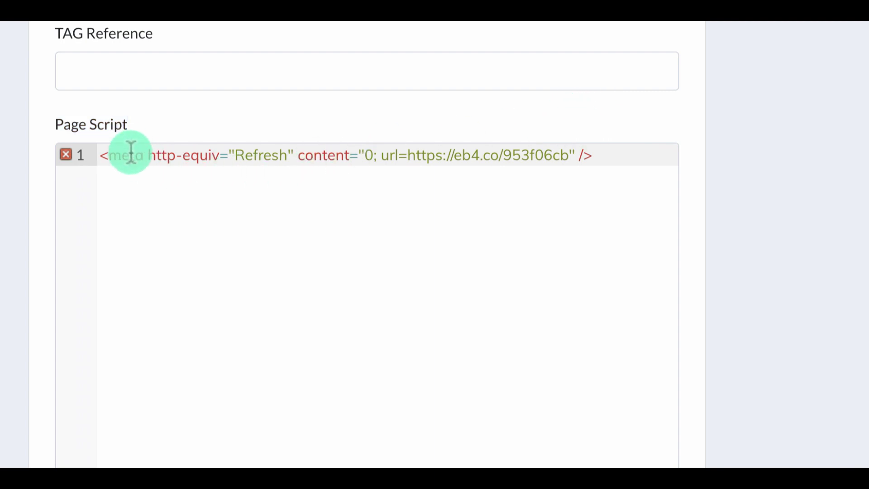
click(282, 159)
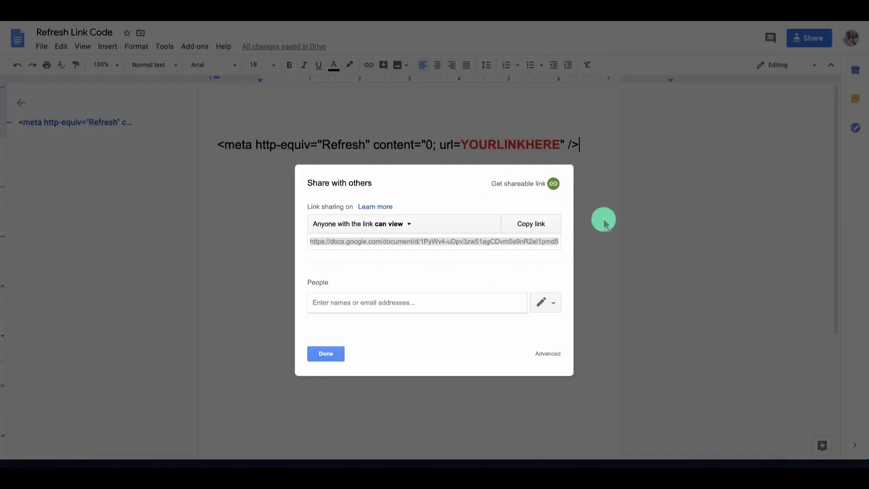
Step: Close the Share with others dialog and highlight the meta refresh line of the template
click(325, 354)
drag(218, 144, 460, 143)
click(564, 134)
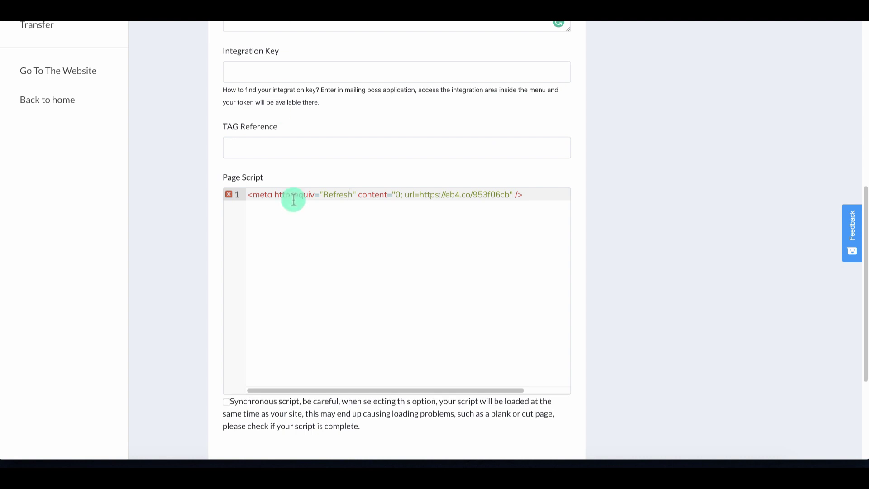
scroll(421, 154, up, 1)
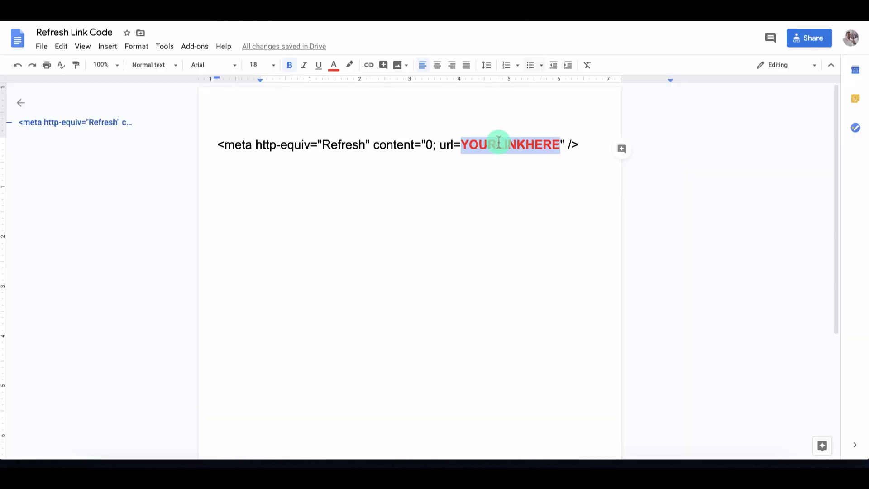
Step: Select the YOURLINKHERE placeholder in the Refresh Link Code document
click(535, 145)
drag(554, 144, 546, 144)
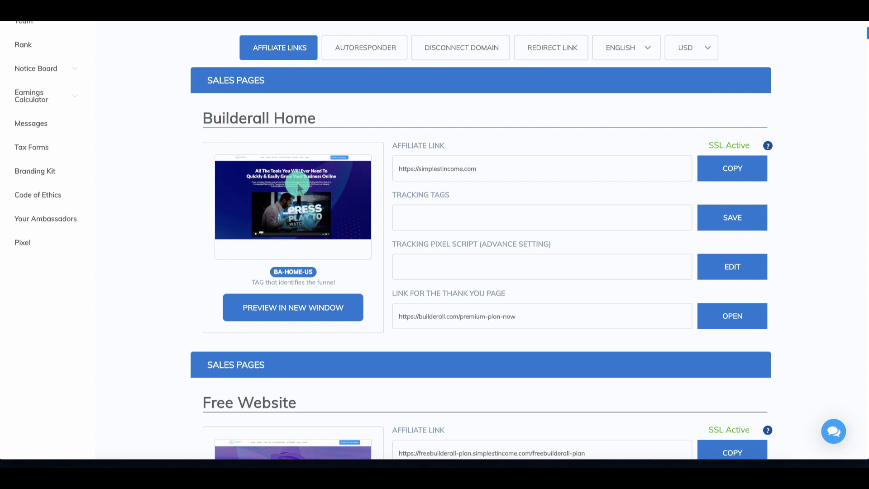
Step: Copy the affiliate link for Business Opportunity's 1 Dollar - Optin1 funnel
scroll(299, 187, down, 10)
scroll(308, 199, down, 10)
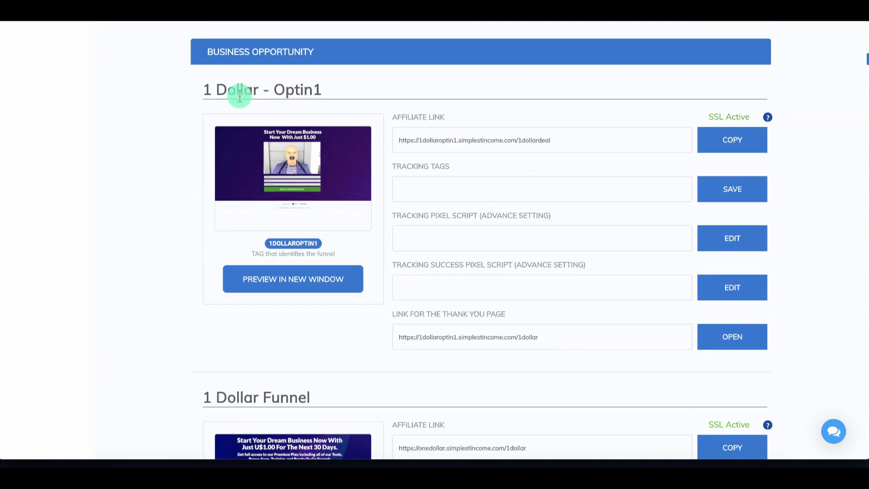
click(734, 144)
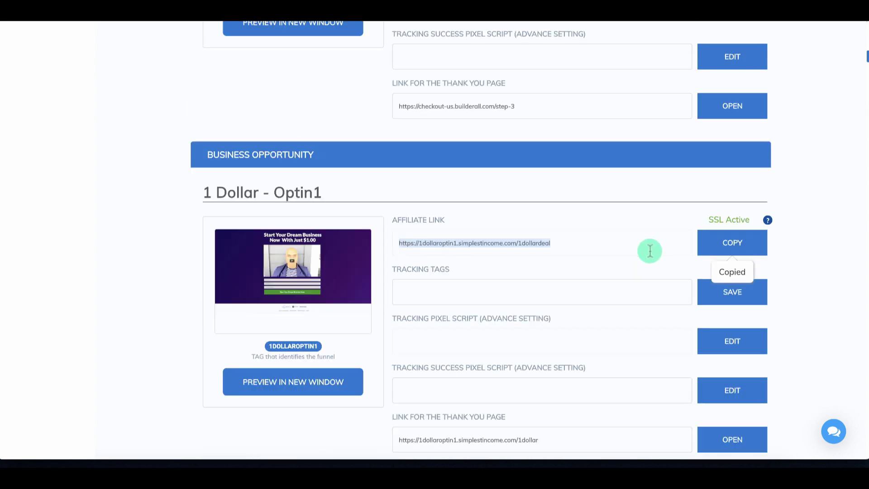
scroll(649, 250, up, 5)
scroll(654, 243, up, 6)
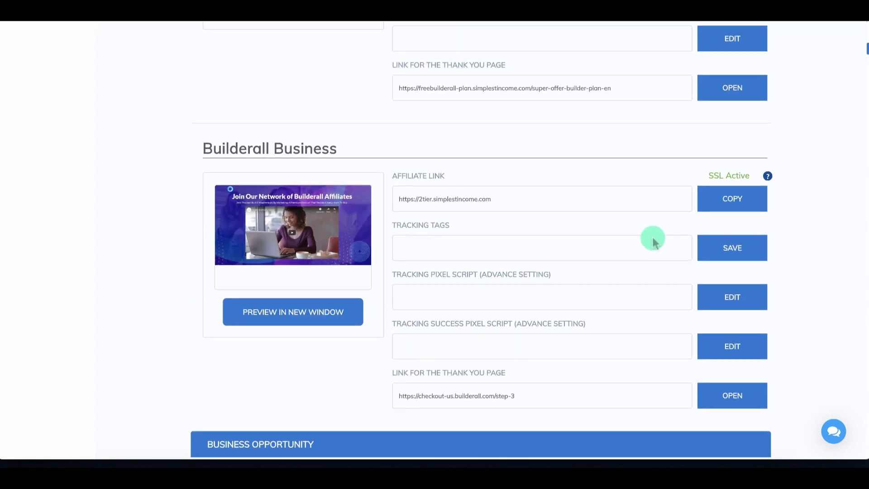
scroll(654, 239, up, 5)
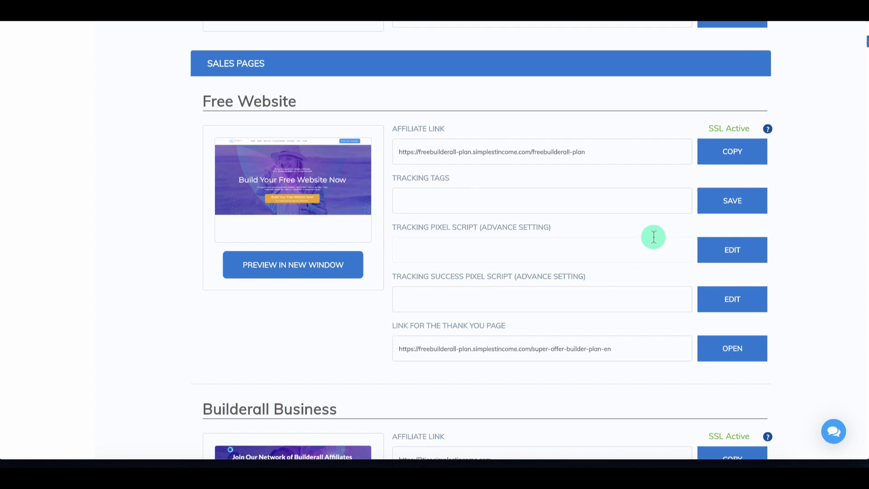
scroll(653, 237, up, 4)
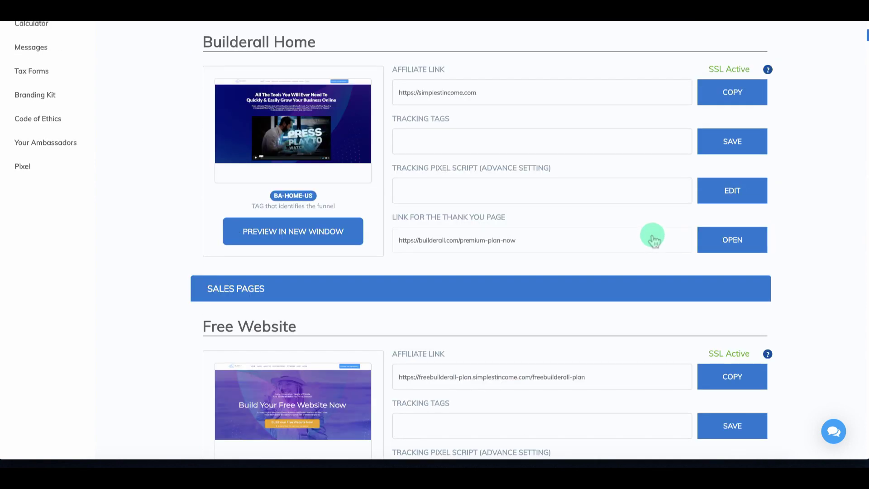
scroll(653, 240, up, 1)
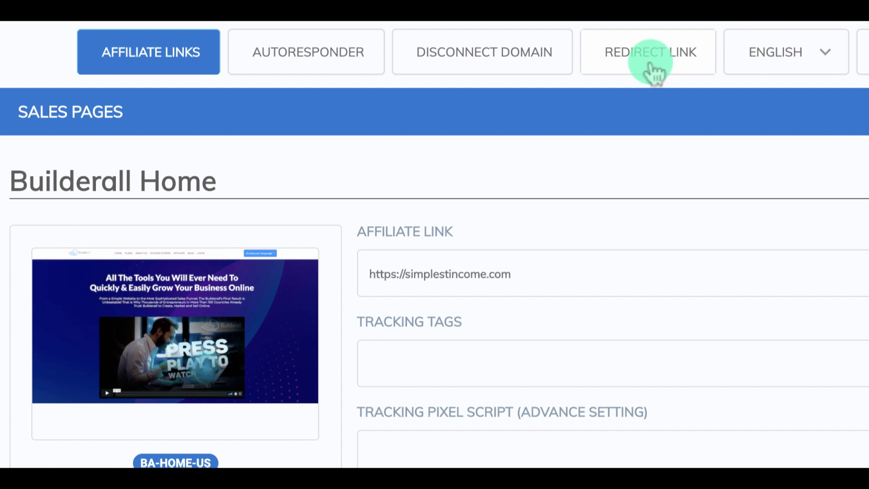
Step: Copy the shortened eb4.co redirect link for the 1 Dollar optin URL and open the Short URL dashboard
click(647, 65)
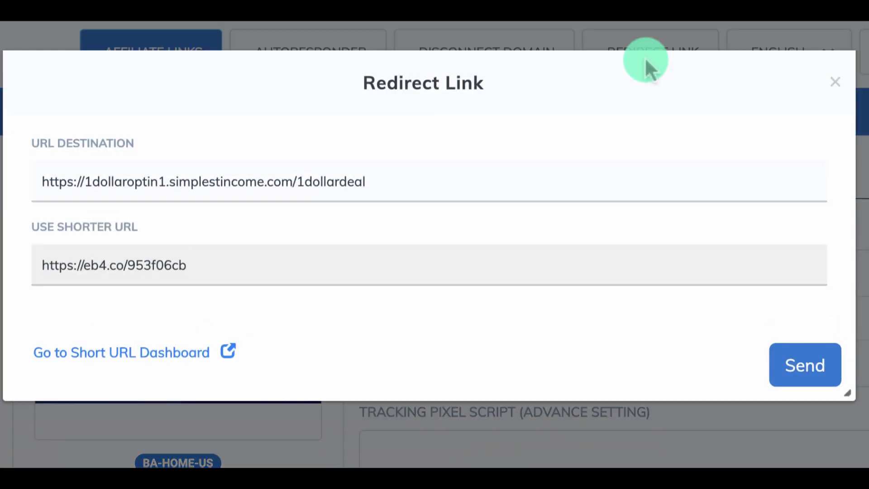
click(423, 181)
key(Home)
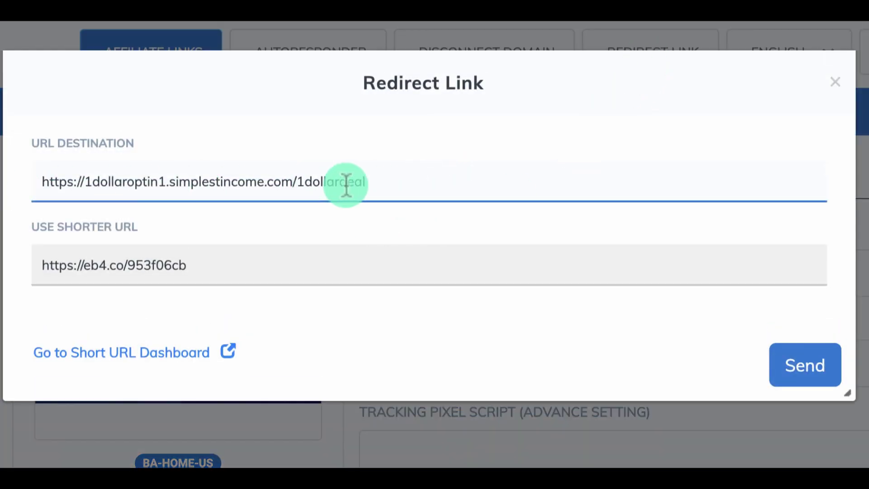
triple_click(415, 186)
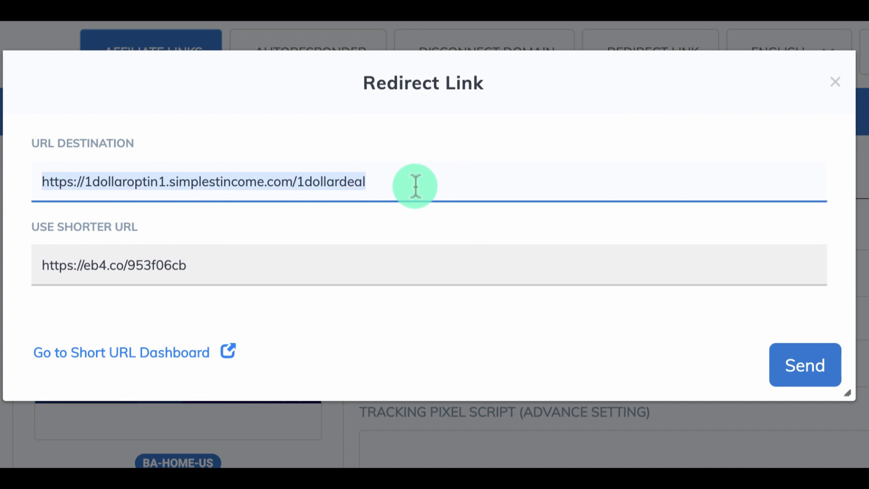
click(415, 186)
drag(400, 184, 15, 188)
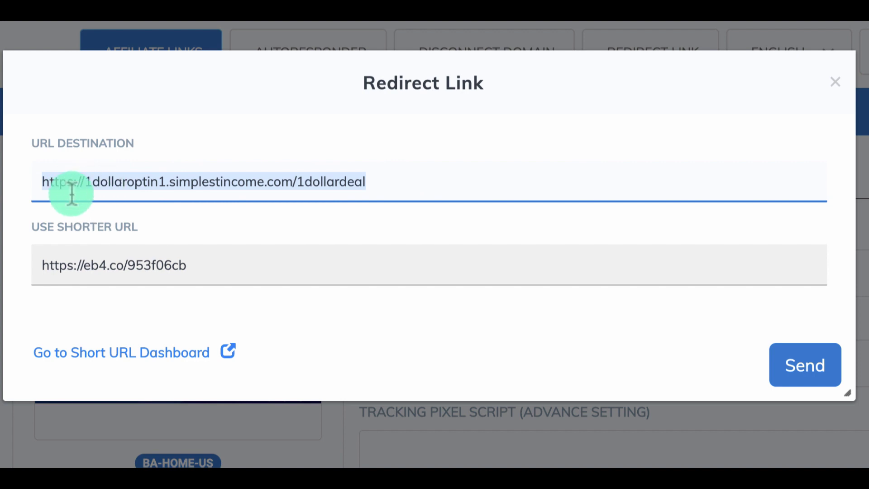
click(110, 274)
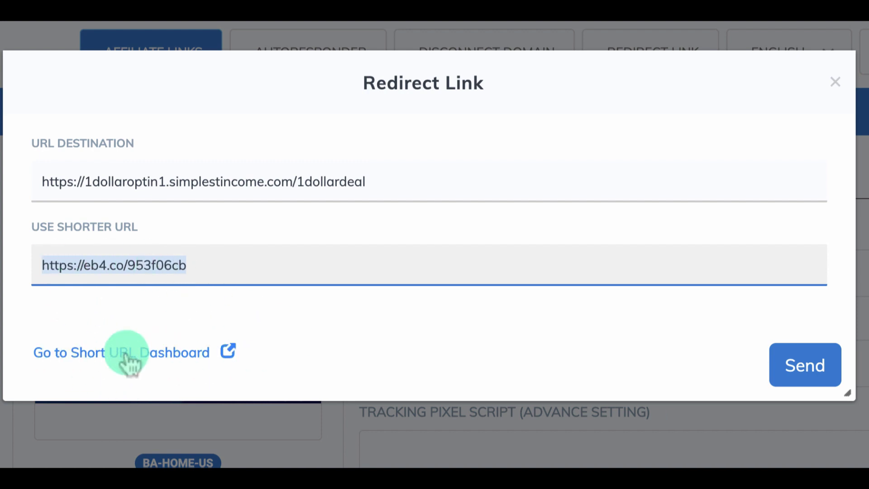
click(230, 356)
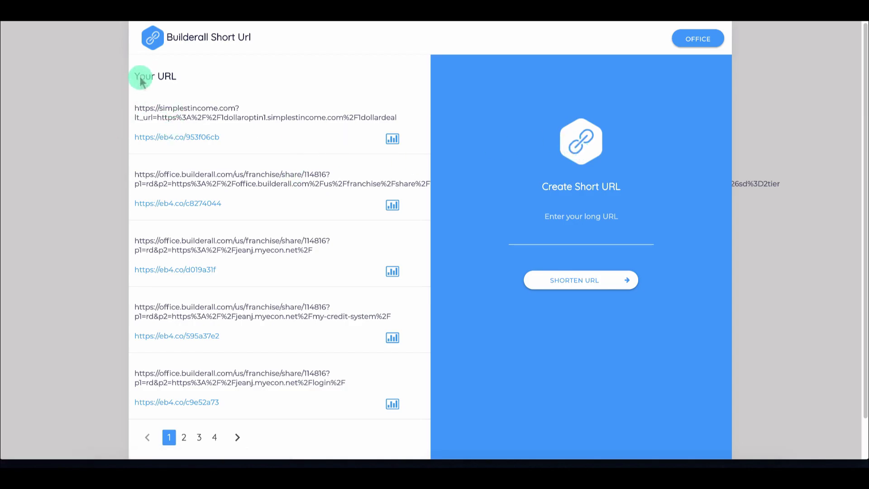
Step: View the click statistics for the eb4.co/953f06cb short link
click(393, 141)
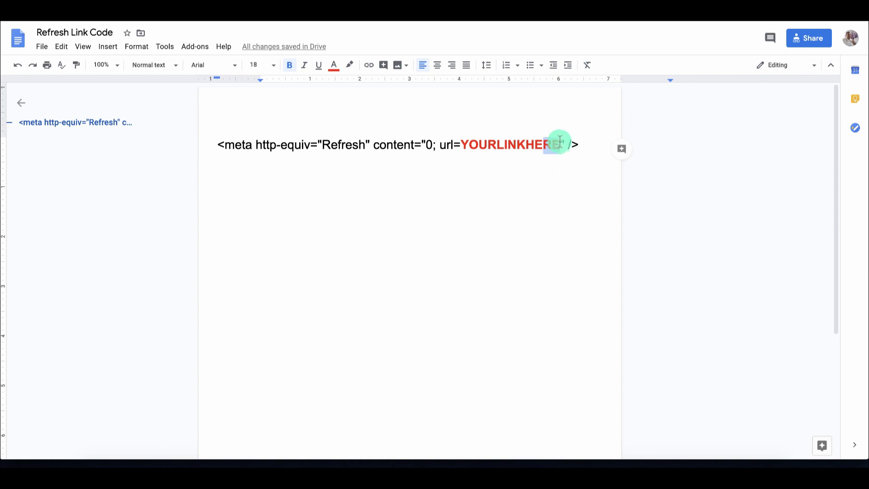
drag(543, 147, 467, 154)
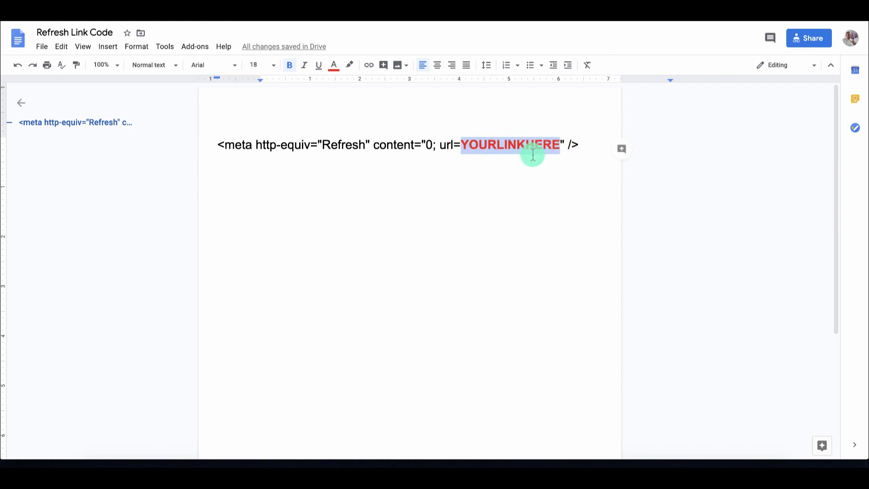
key(ctrl+v)
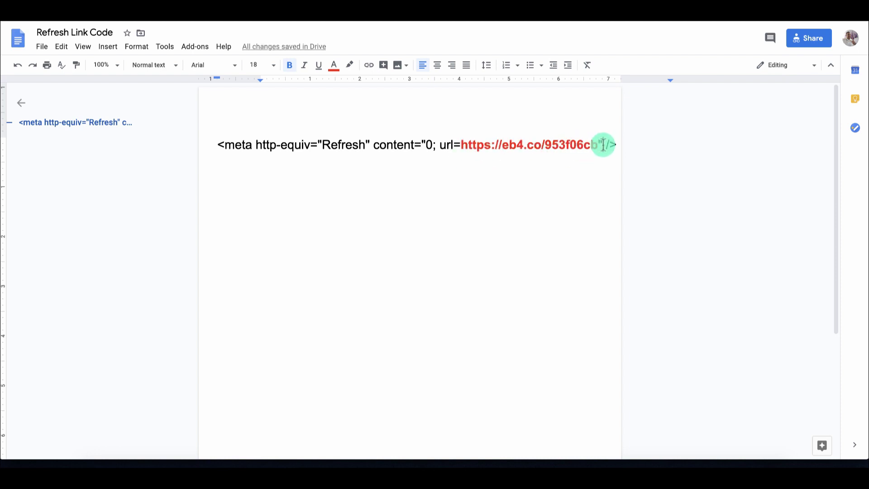
drag(218, 146, 561, 193)
click(561, 193)
key(Left)
key(Left)
key(Left)
key(Left)
key(Left)
key(Left)
key(Left)
key(Left)
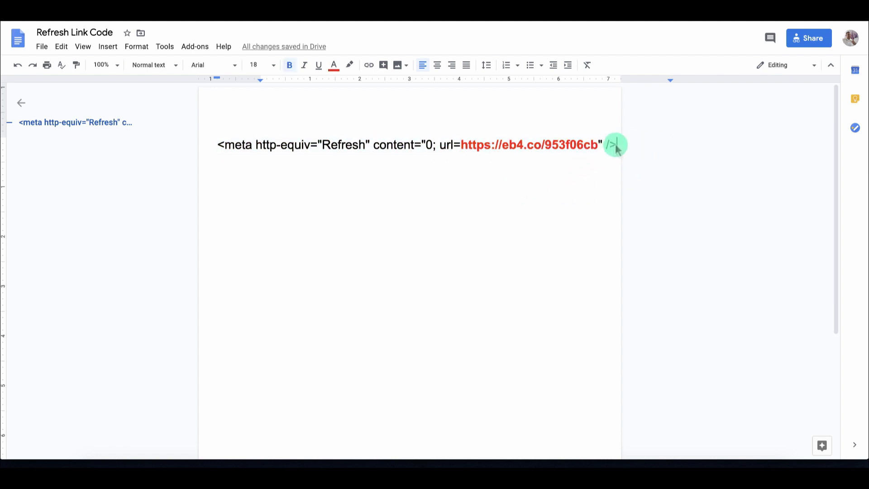
drag(615, 145, 206, 145)
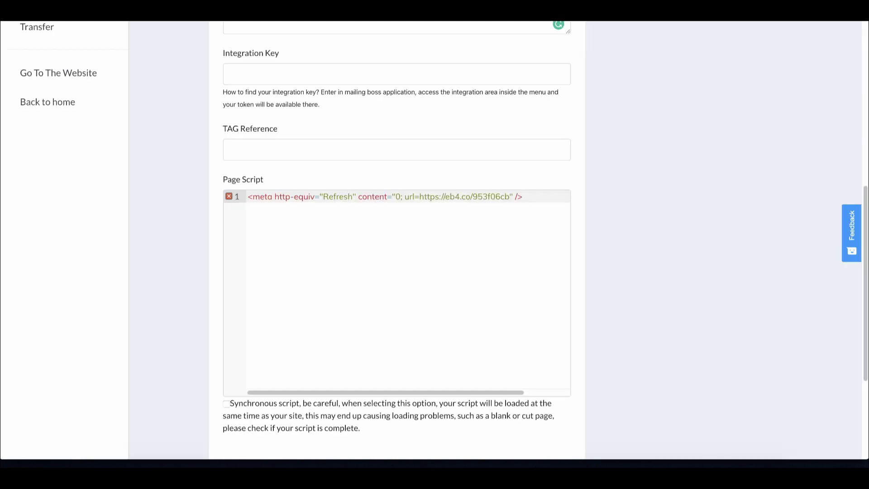
Step: Swap the old Page Script for the pasted eb4.co meta refresh code and save the page
click(516, 209)
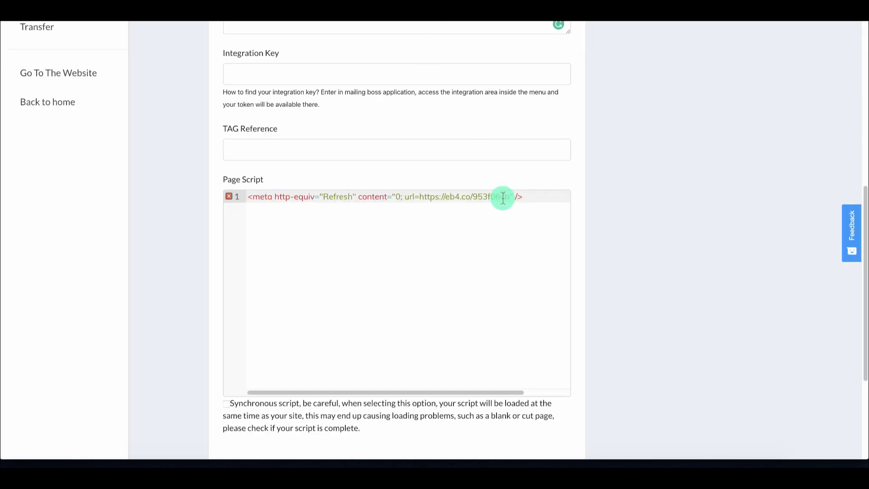
key(End)
drag(502, 198, 211, 203)
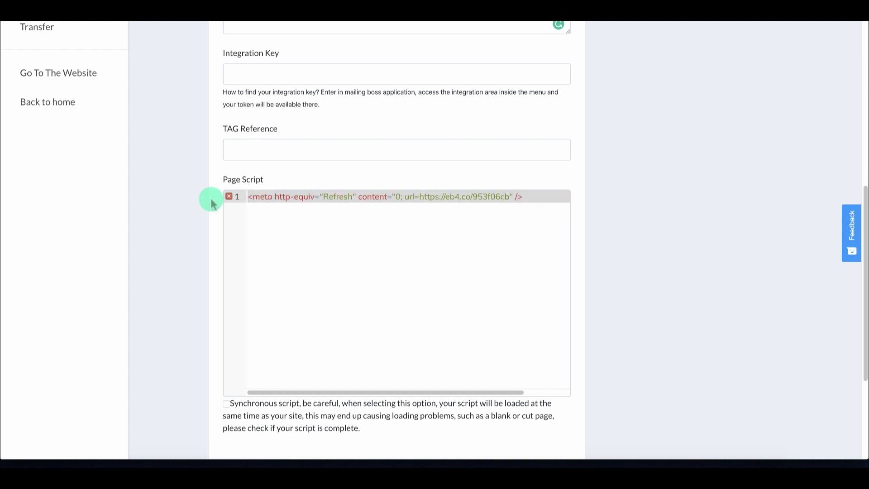
key(BackSpace)
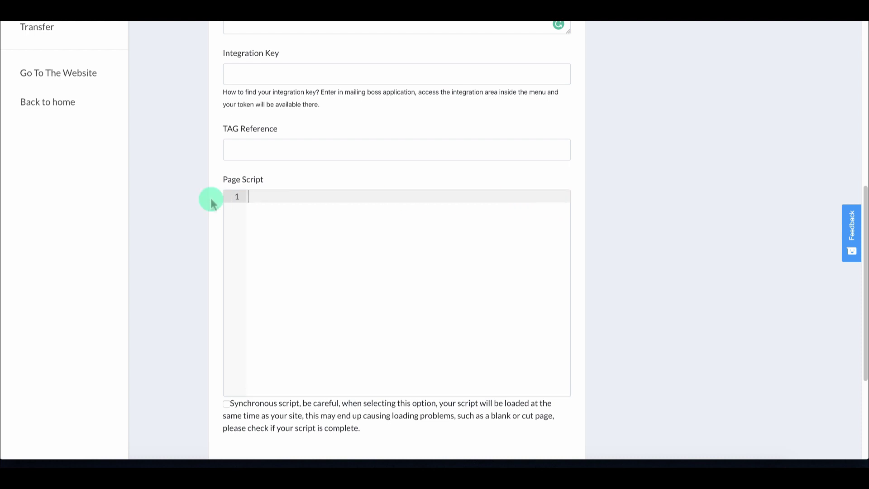
key(ctrl+v)
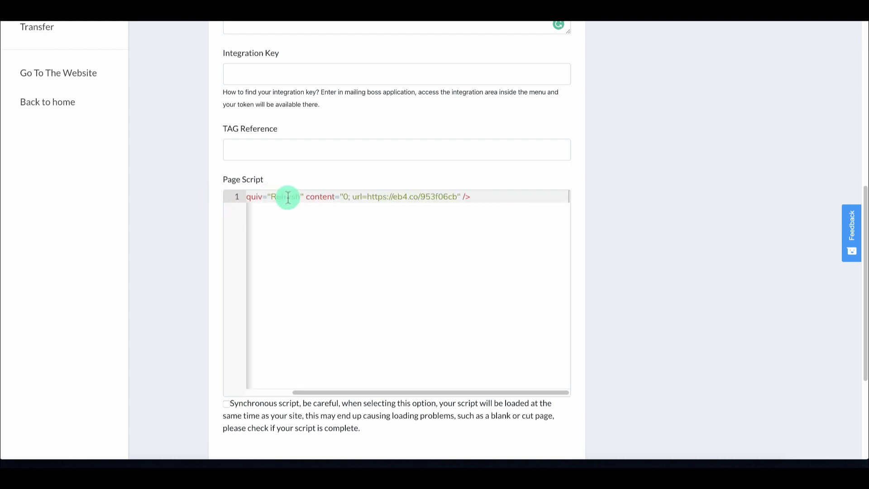
scroll(413, 242, down, 3)
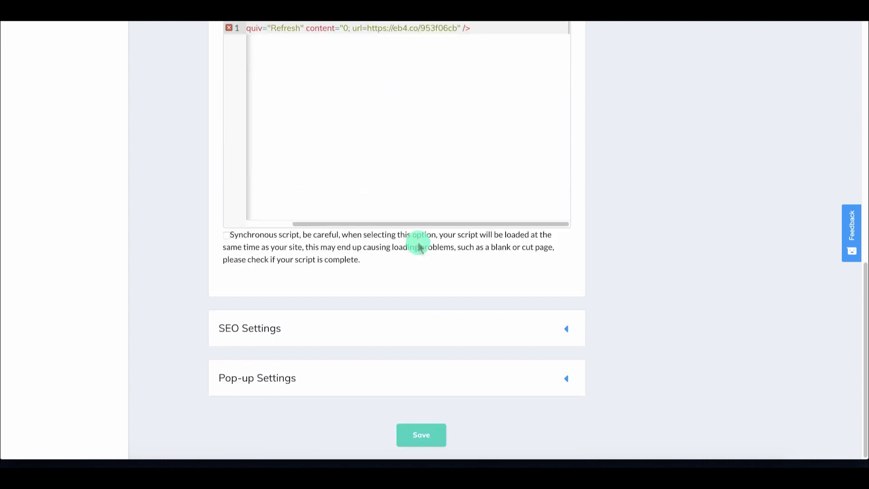
click(420, 435)
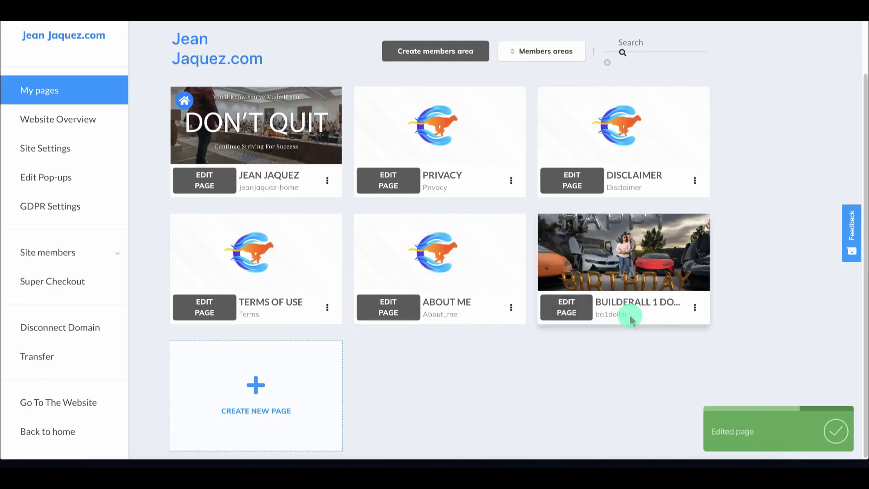
mouse_move(641, 251)
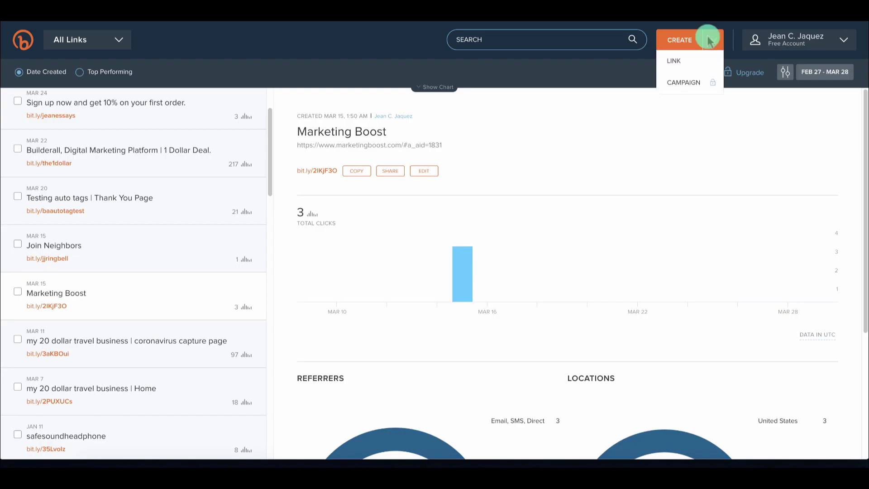
click(390, 175)
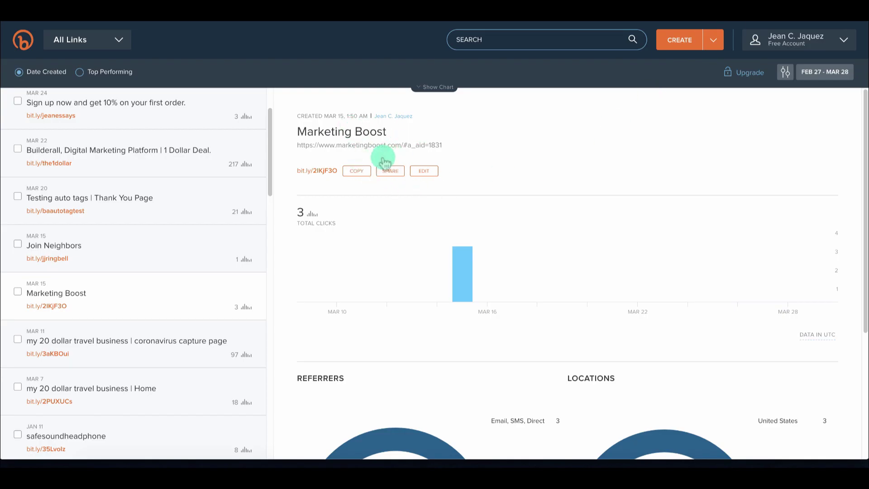
Step: Select the Marketing Boost link's full destination URL in Bitly
drag(445, 151, 306, 145)
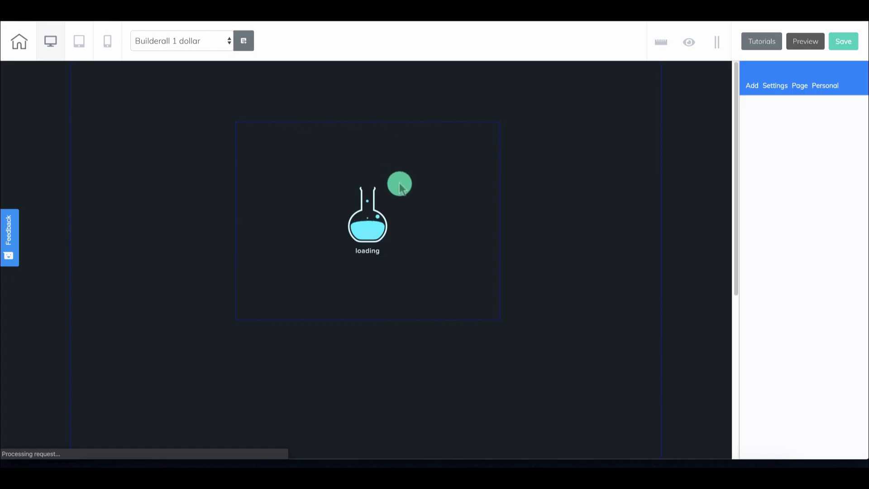
Step: Delete the flask loading image and then the dark panel, confirming each removal
click(415, 188)
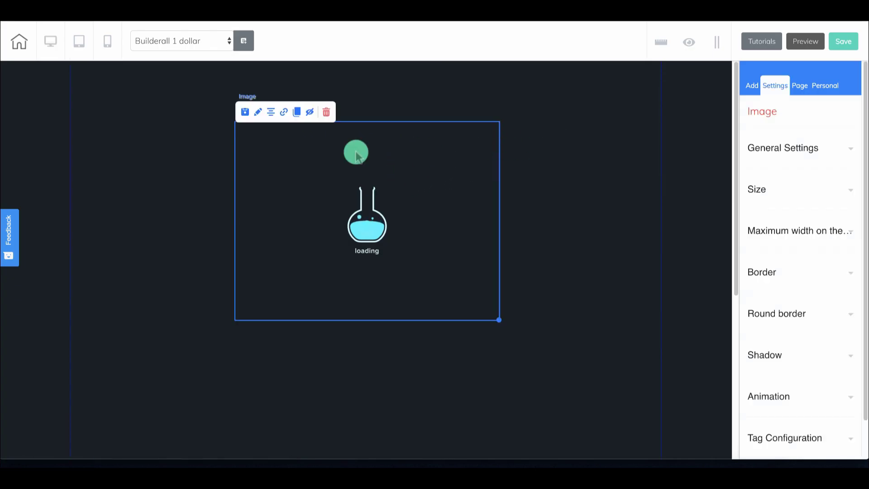
drag(358, 154, 404, 202)
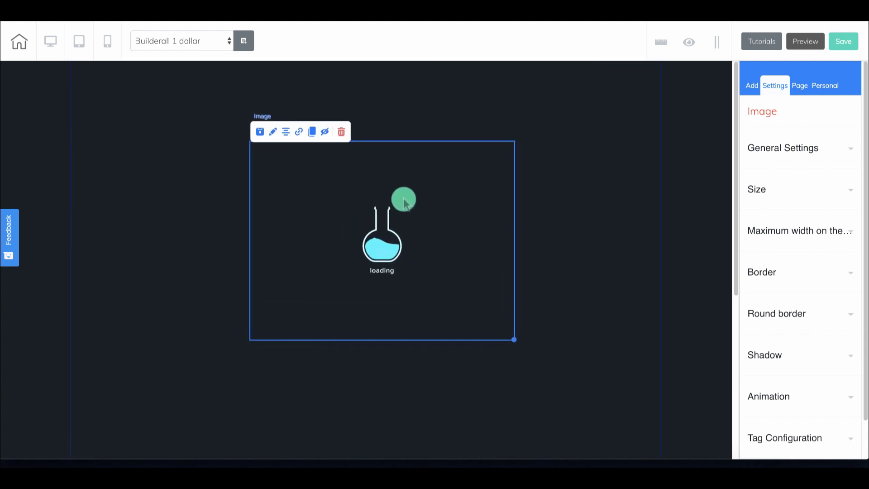
click(341, 133)
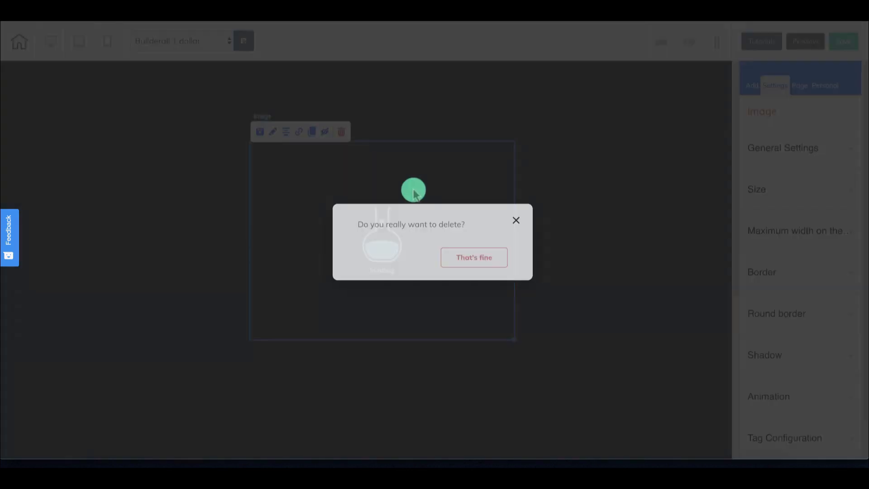
click(473, 258)
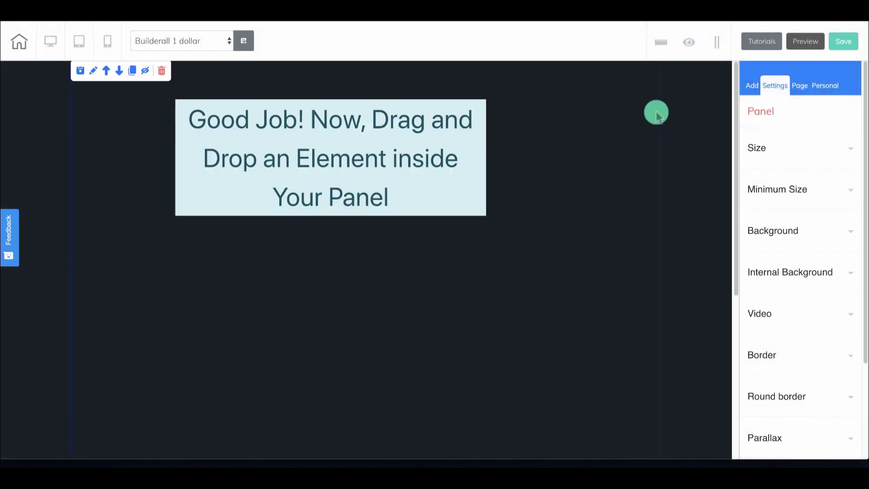
click(162, 71)
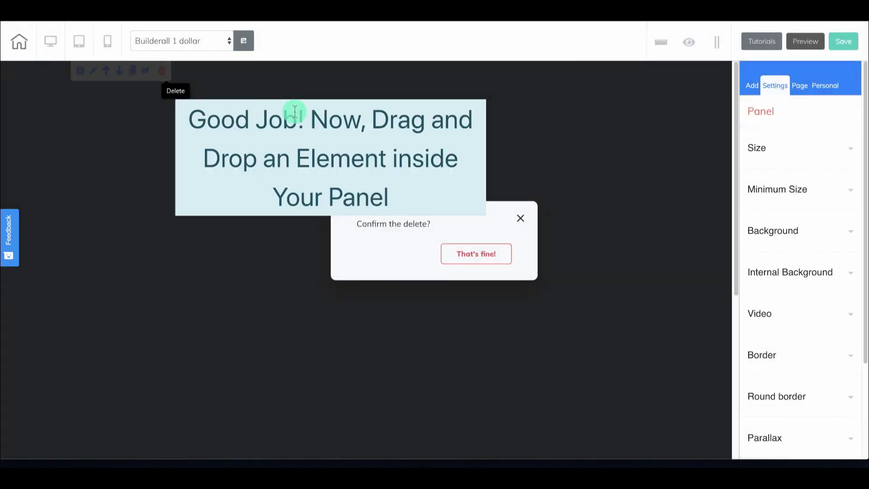
click(479, 253)
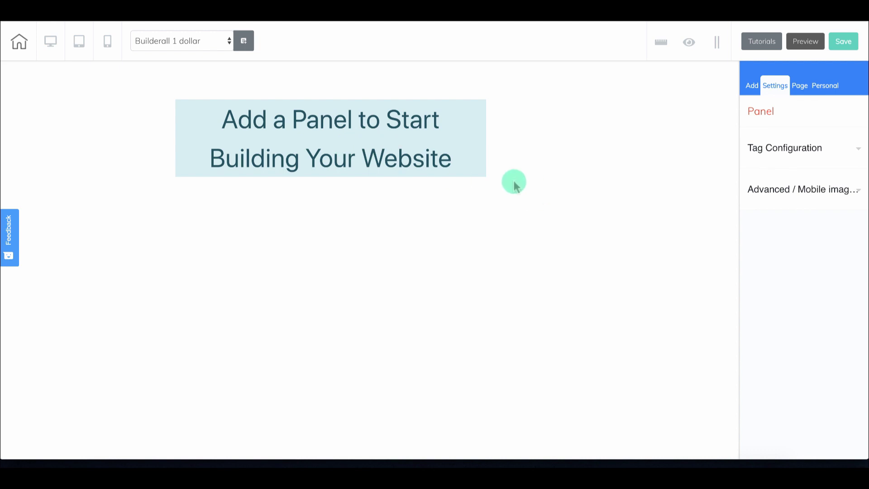
Step: Add a Blank Panel and raise its height from 428 to 801
click(752, 88)
click(761, 138)
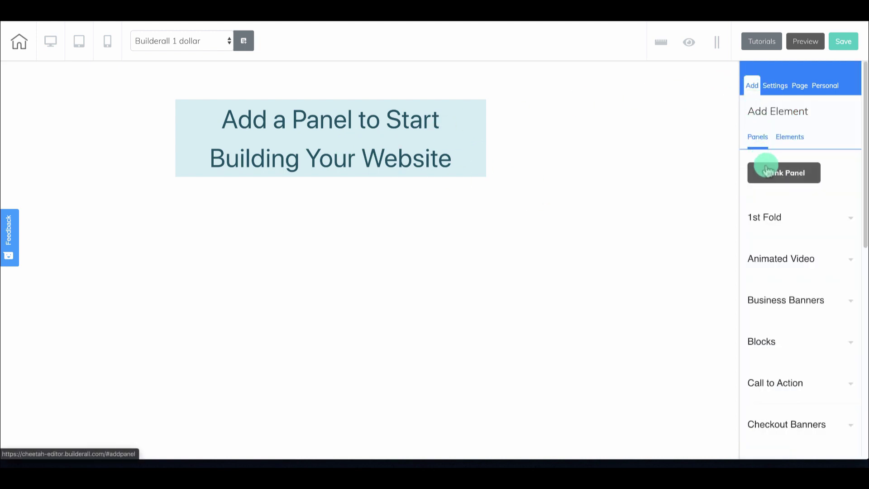
click(762, 172)
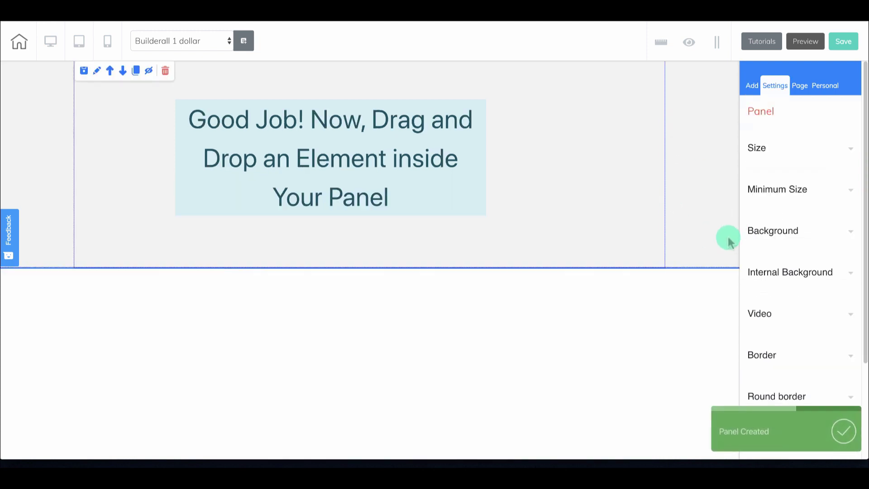
click(755, 148)
drag(760, 208, 764, 211)
click(825, 203)
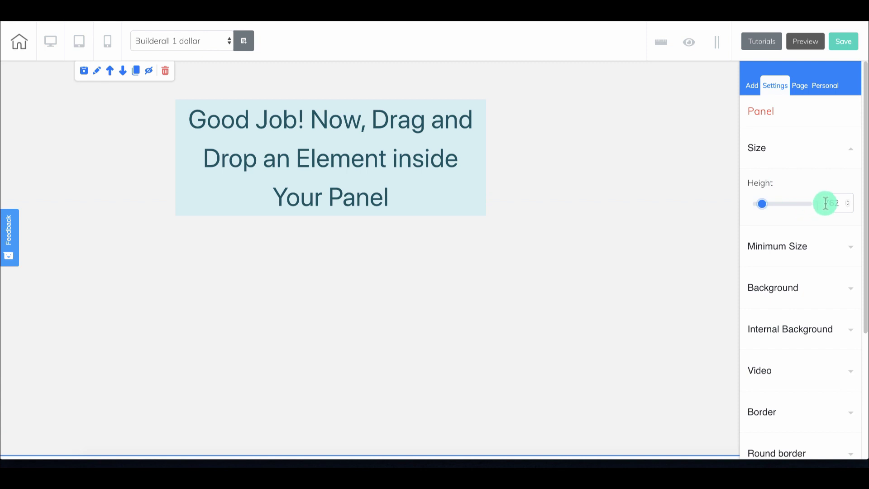
click(816, 205)
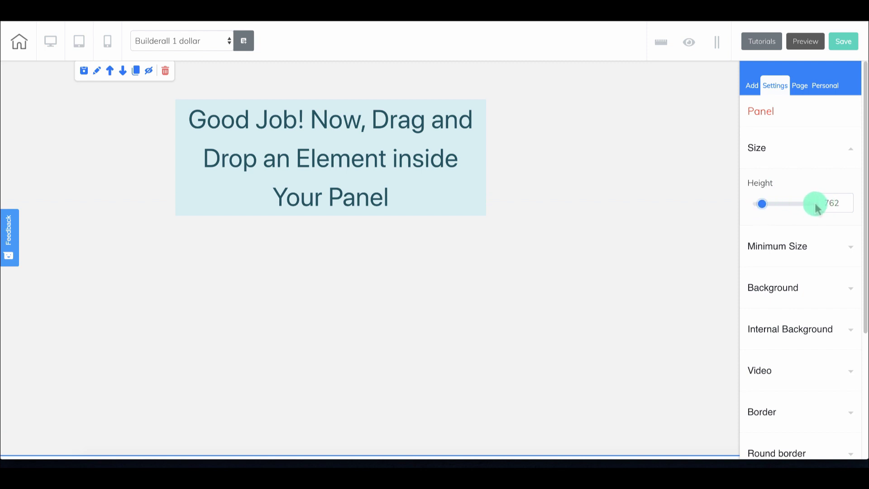
click(847, 201)
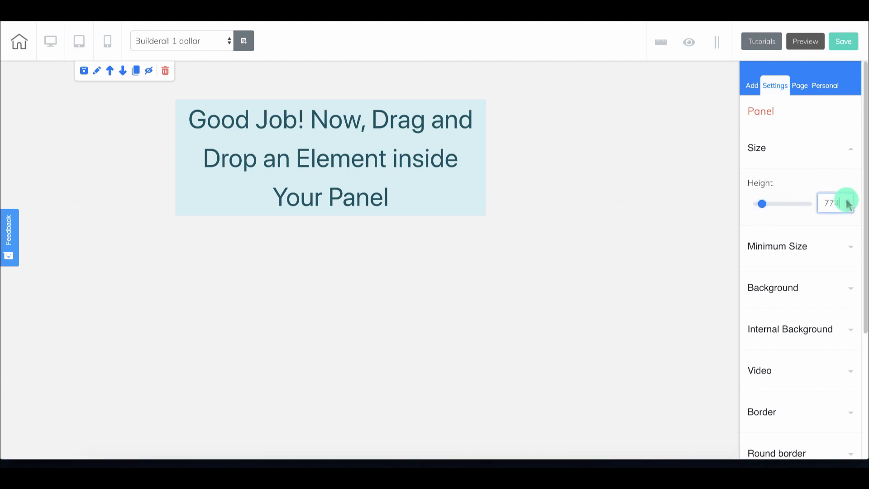
click(848, 201)
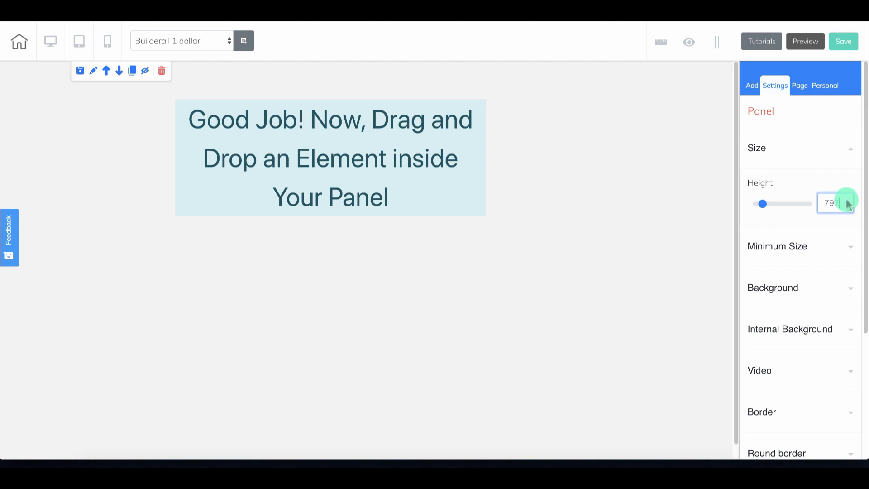
click(757, 148)
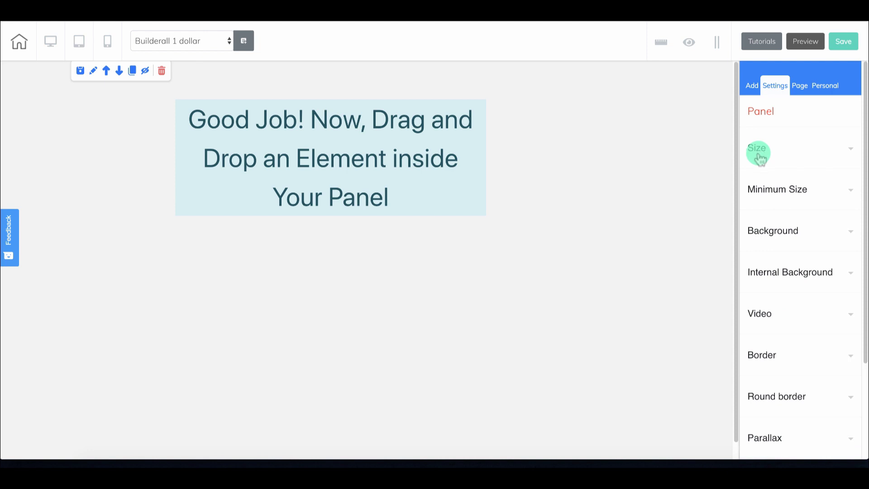
Step: Drag an Image element onto the blank panel and nudge it toward the middle
click(750, 86)
click(789, 147)
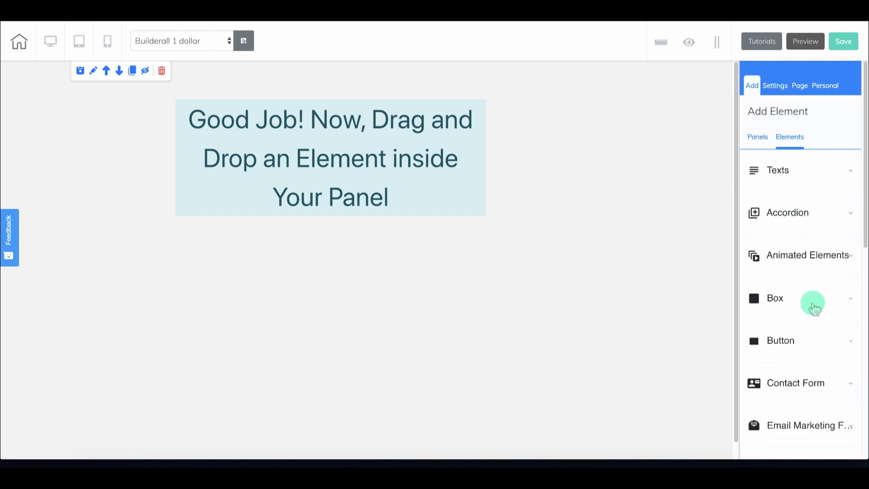
scroll(811, 302, down, 4)
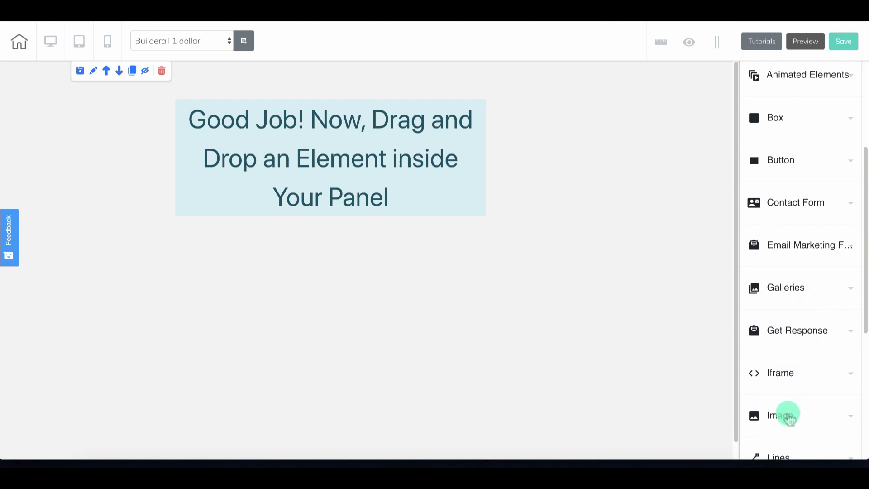
scroll(750, 286, down, 1)
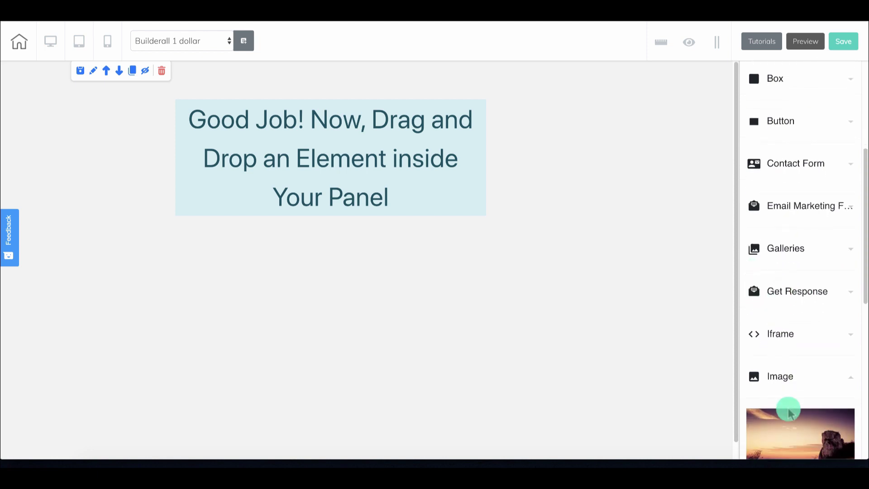
drag(789, 409, 310, 130)
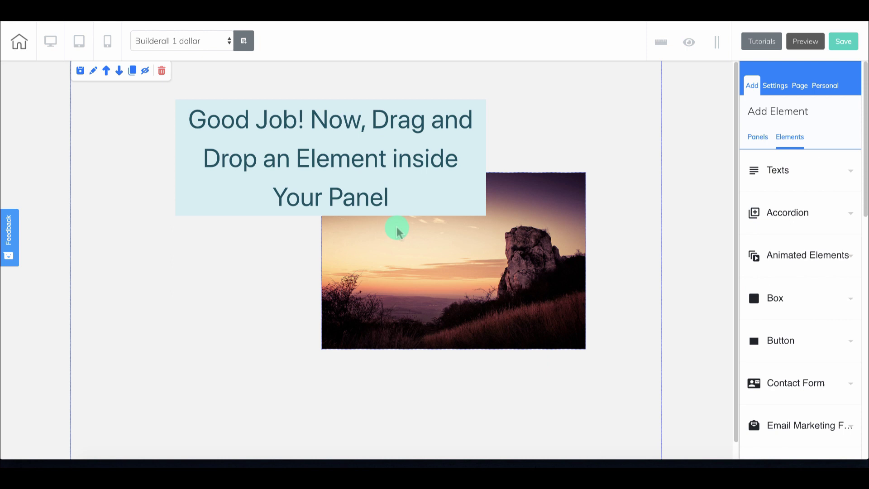
drag(439, 265, 362, 281)
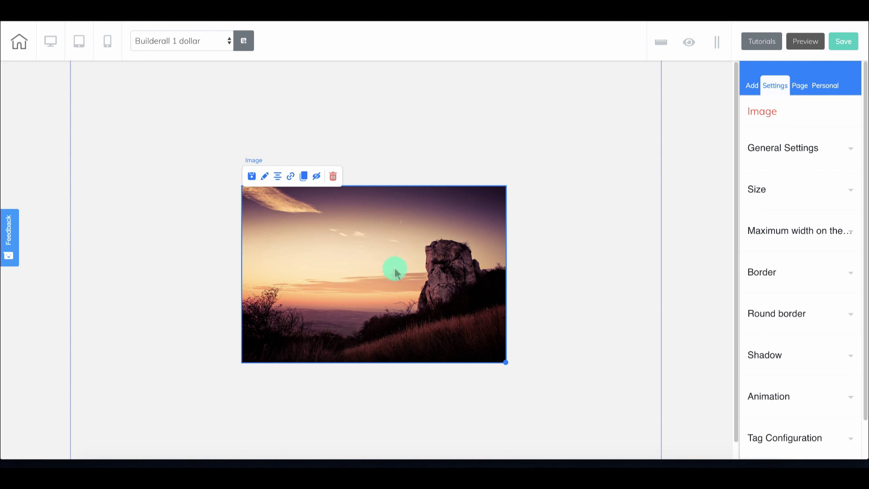
mouse_move(399, 282)
mouse_down()
mouse_move(429, 285)
mouse_move(415, 285)
mouse_up()
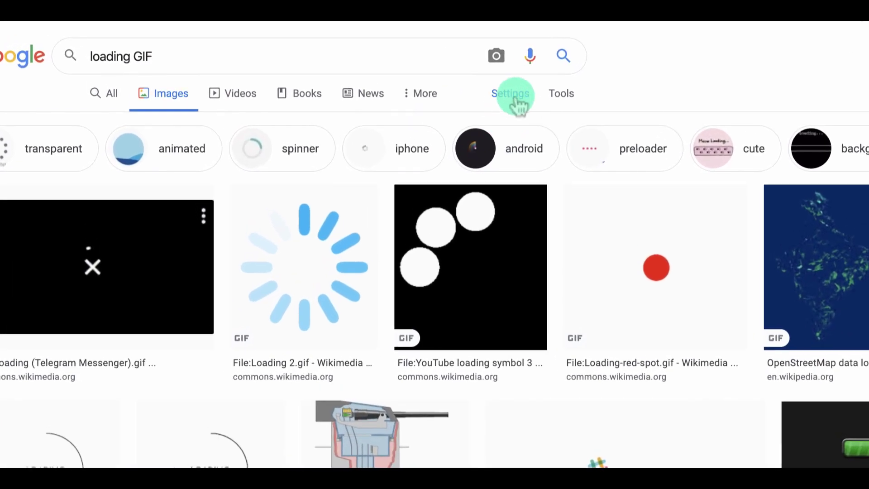
Step: Filter the loading GIF results to images labeled for reuse with modification
click(564, 98)
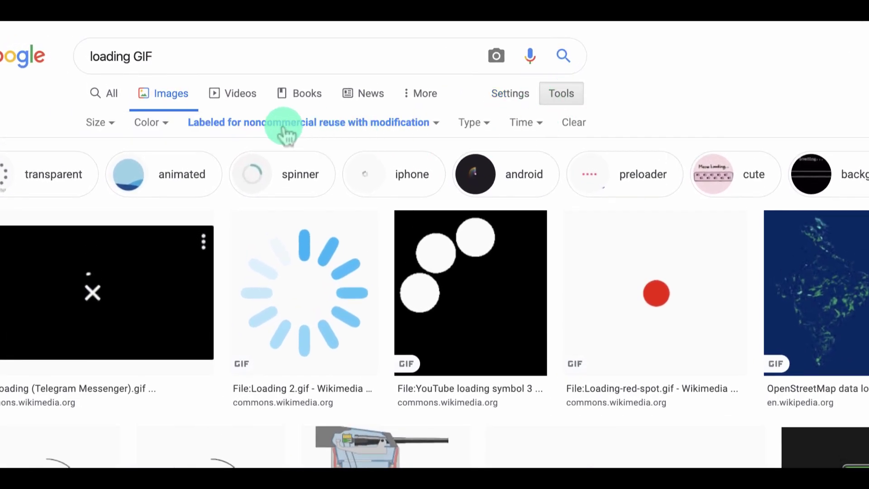
click(281, 127)
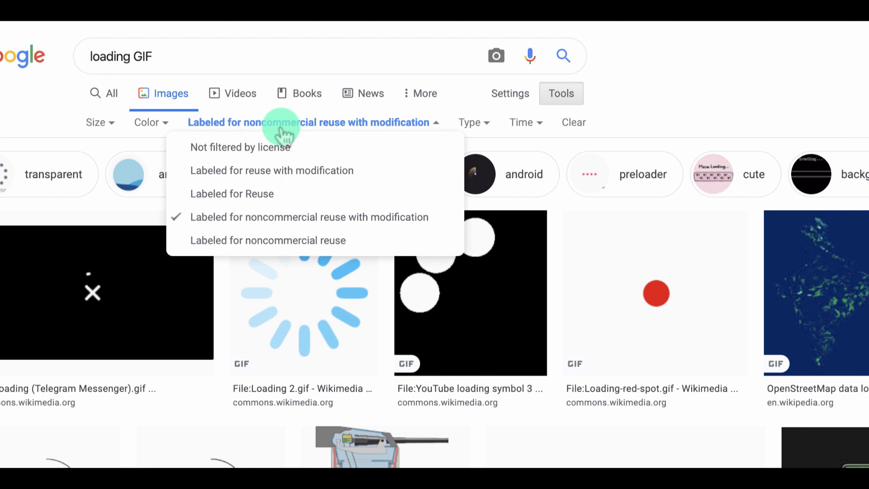
click(299, 172)
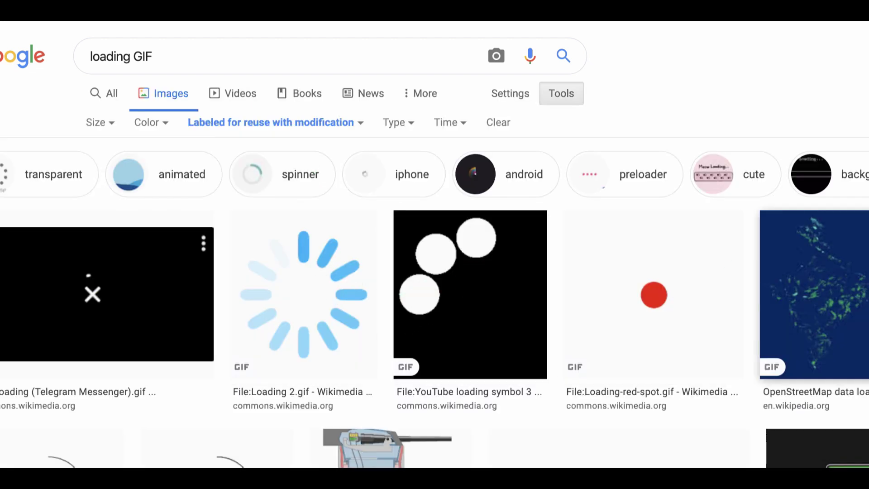
Step: Open the preview of the Loadingsome.gif result
scroll(566, 281, down, 1)
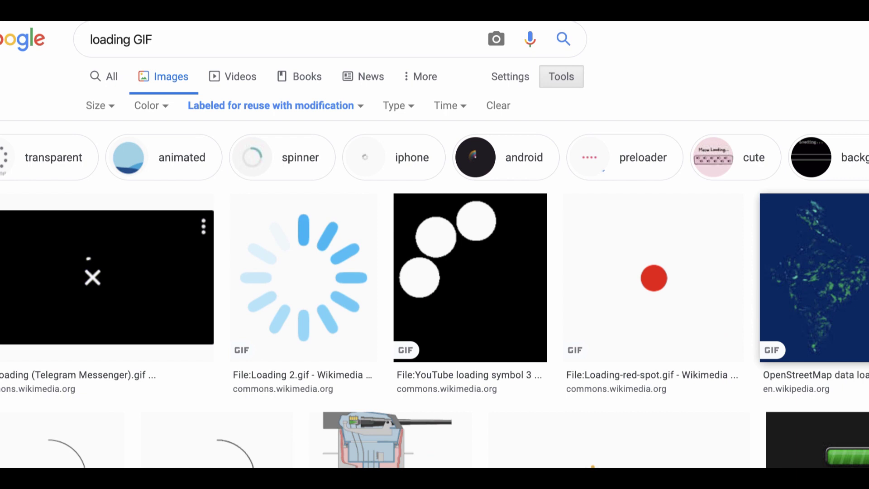
scroll(708, 283, up, 1)
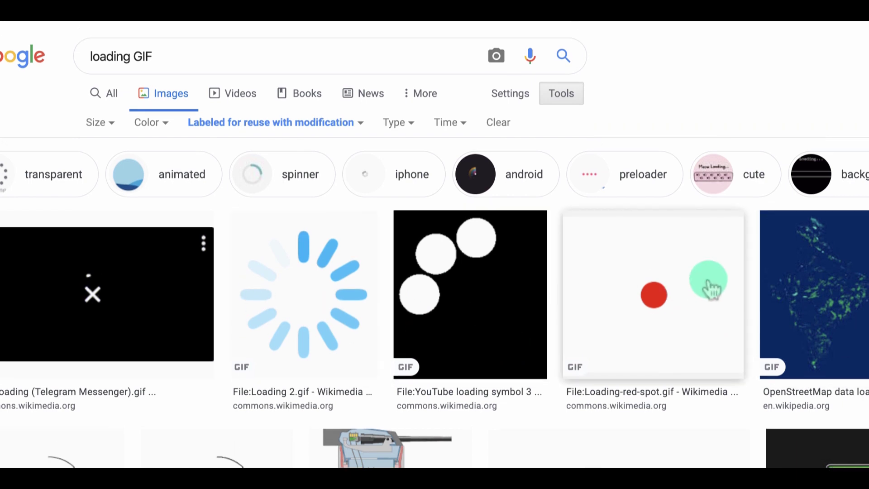
scroll(708, 283, down, 10)
scroll(708, 283, up, 10)
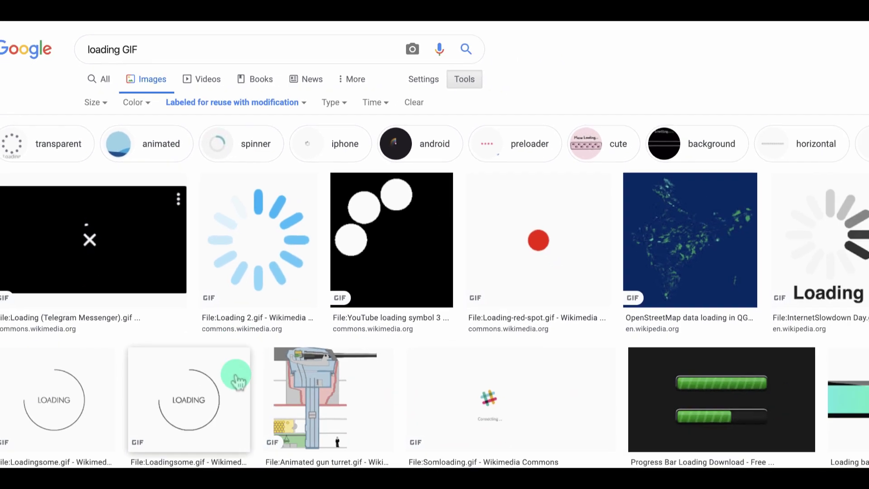
click(98, 390)
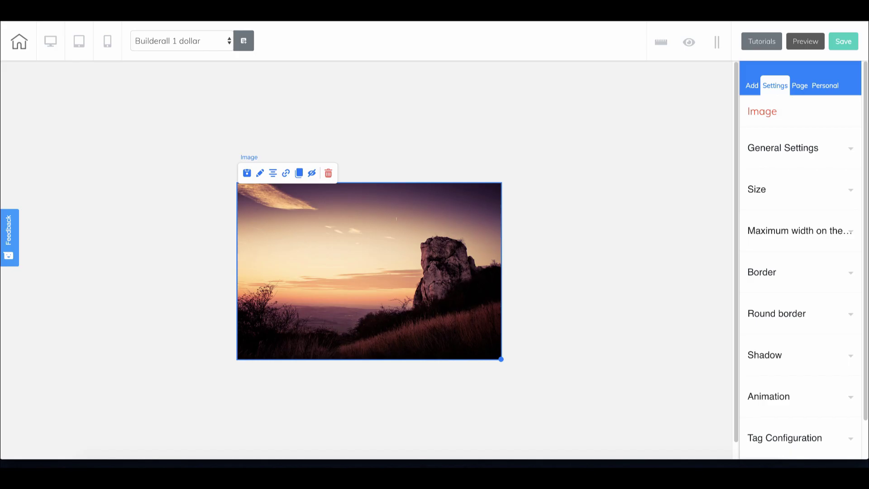
Step: Swap the image element's sunset photo for the uploaded Loadingsome 2.gif and save it
click(395, 233)
click(776, 147)
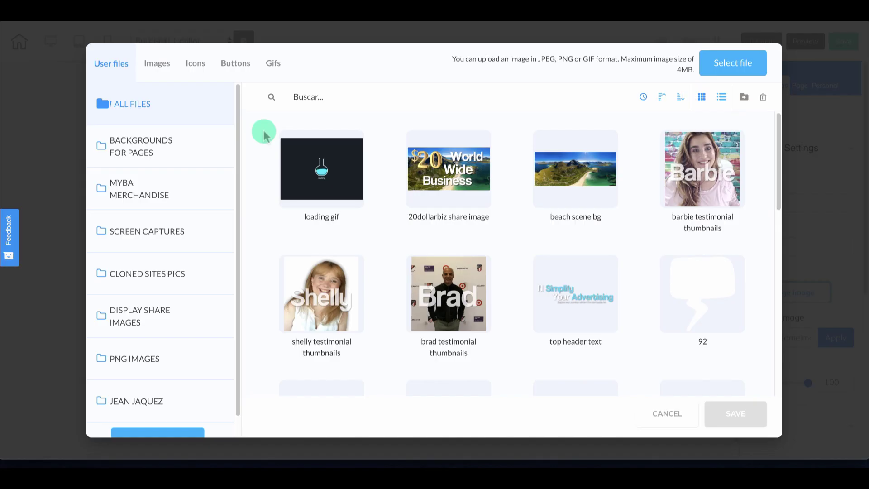
click(743, 74)
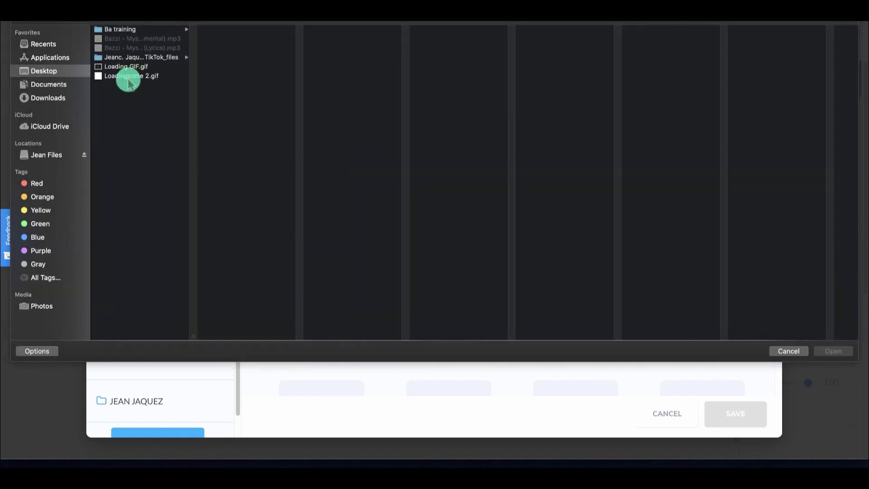
click(129, 76)
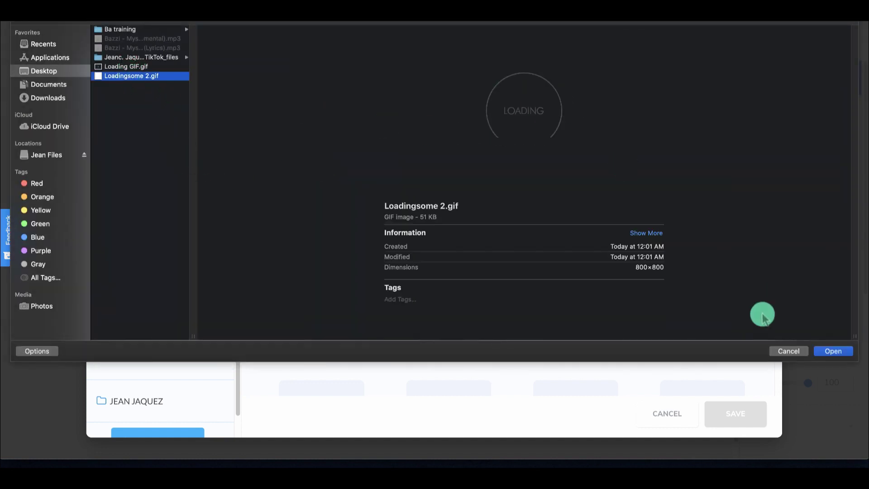
click(843, 356)
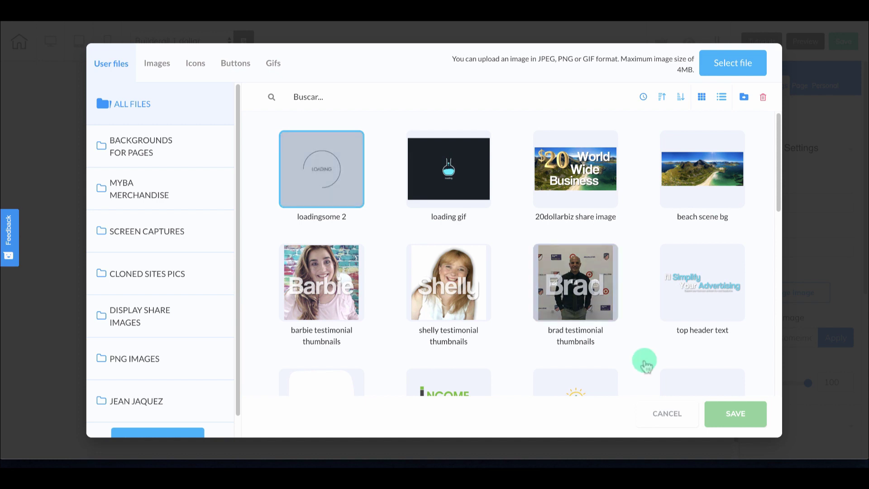
click(749, 414)
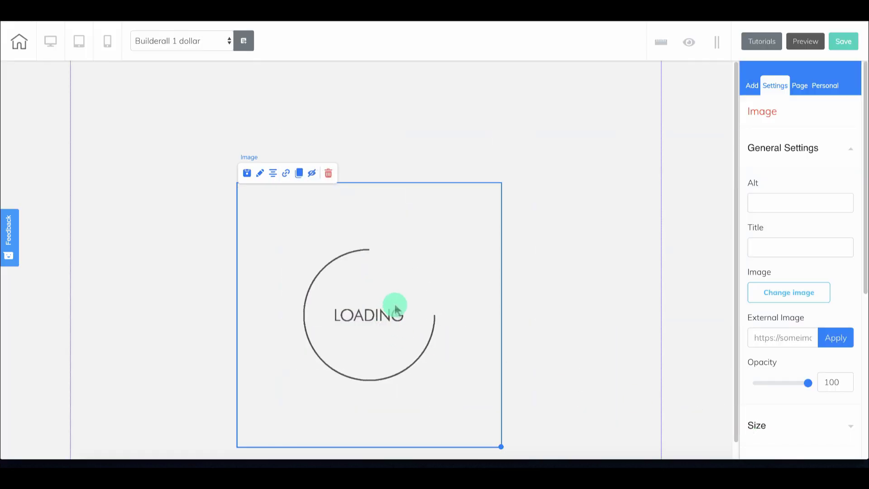
Step: Reposition the loading GIF, then give the surrounding panel a white background colour
drag(394, 308, 383, 262)
click(524, 233)
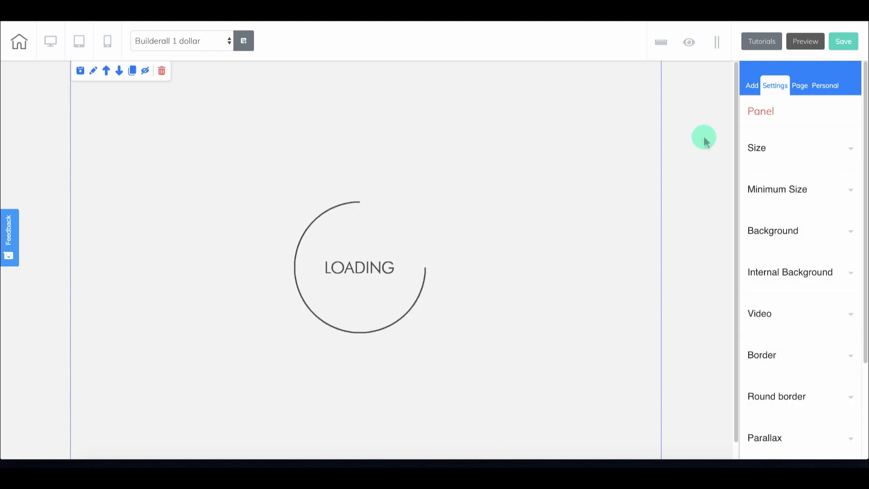
click(776, 189)
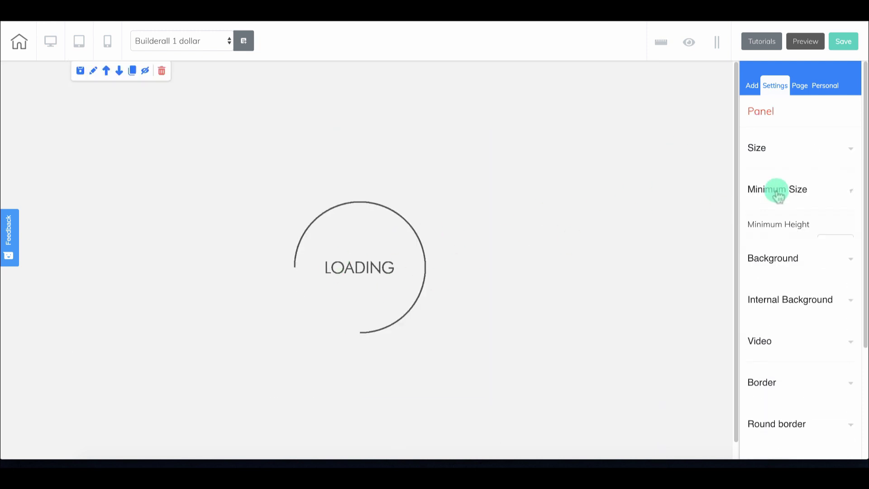
click(777, 189)
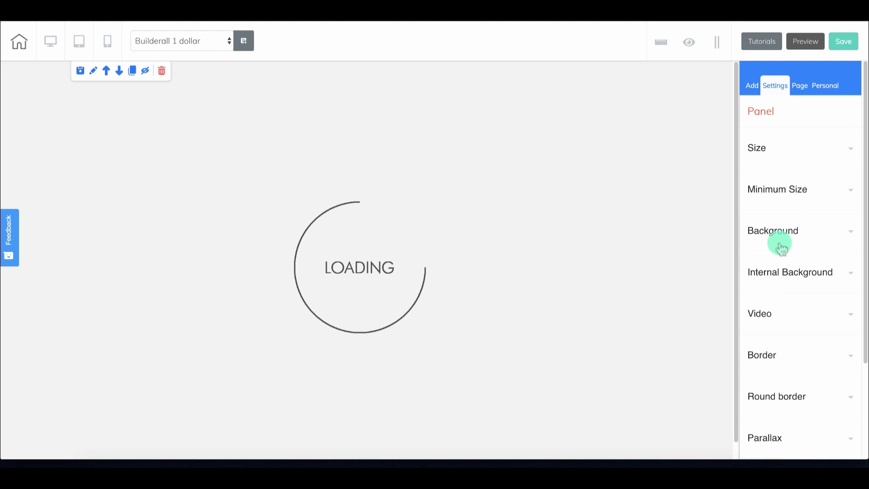
click(779, 232)
click(786, 317)
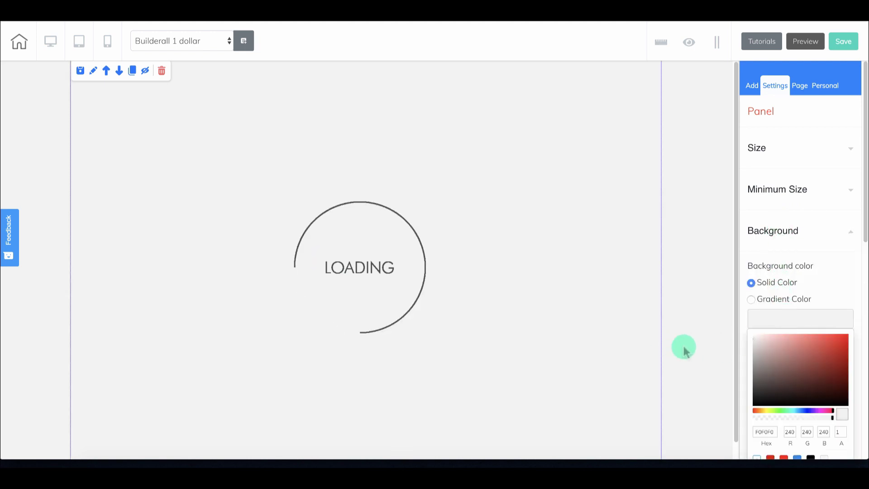
click(795, 403)
click(863, 414)
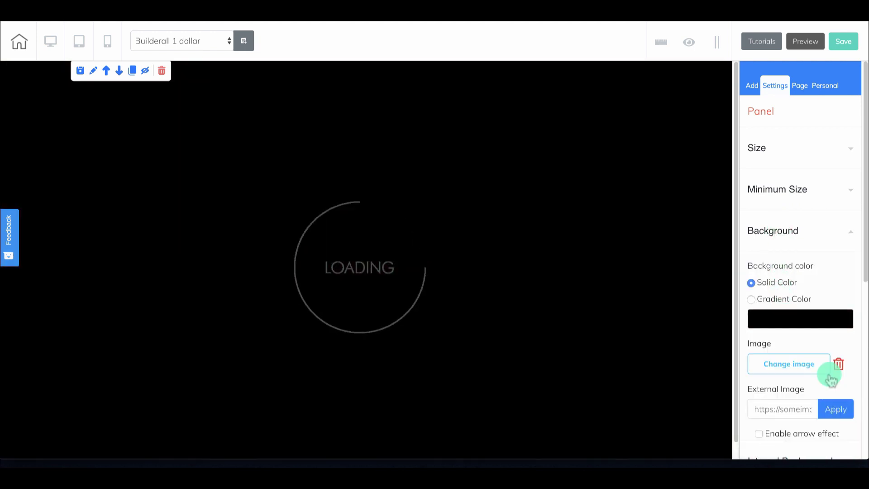
click(821, 320)
drag(816, 336, 737, 337)
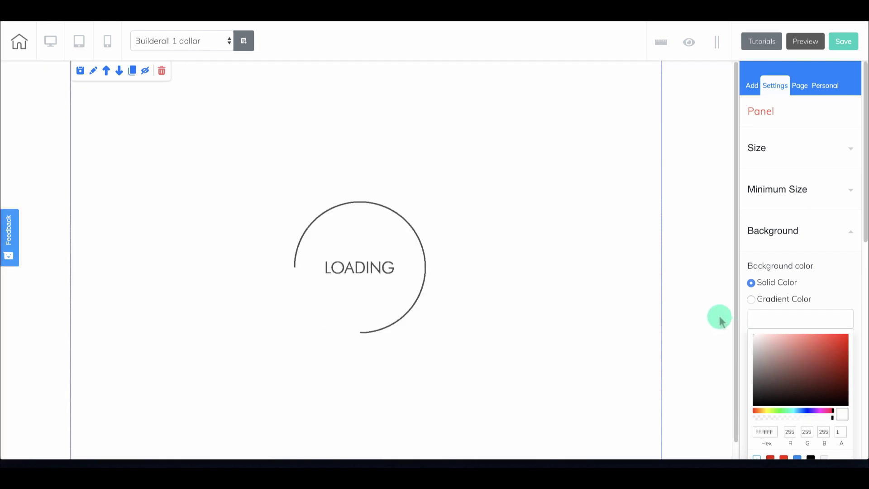
click(721, 320)
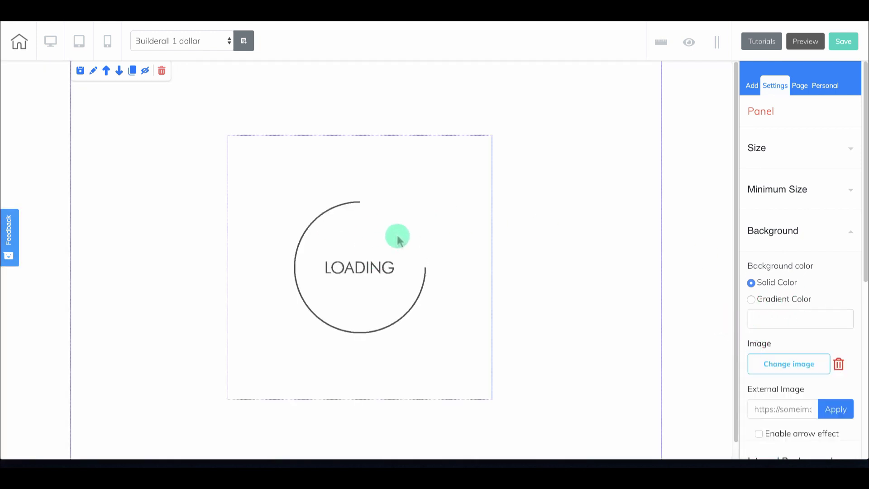
Step: Try red, teal and light blue panel backgrounds, settle back on white, and save the page
click(800, 320)
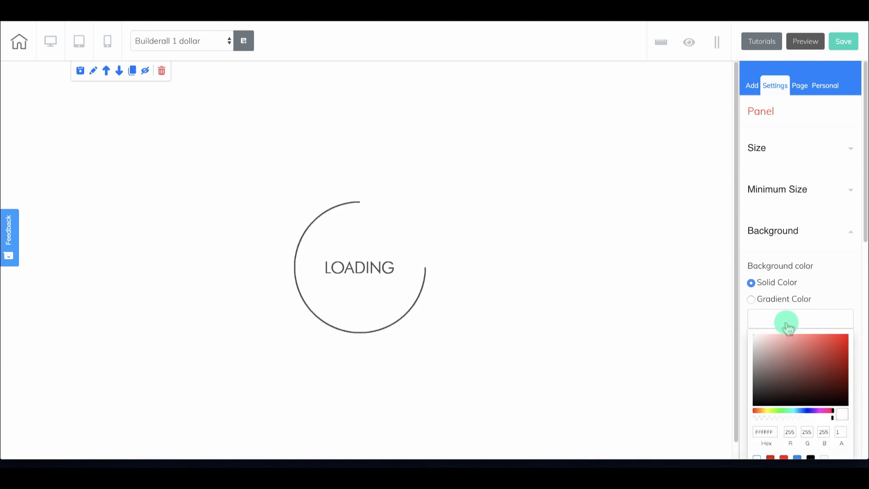
click(832, 360)
mouse_move(832, 360)
mouse_down()
mouse_move(836, 343)
mouse_move(795, 354)
mouse_move(797, 374)
mouse_move(798, 365)
mouse_move(758, 333)
mouse_up()
click(792, 410)
click(773, 347)
click(746, 328)
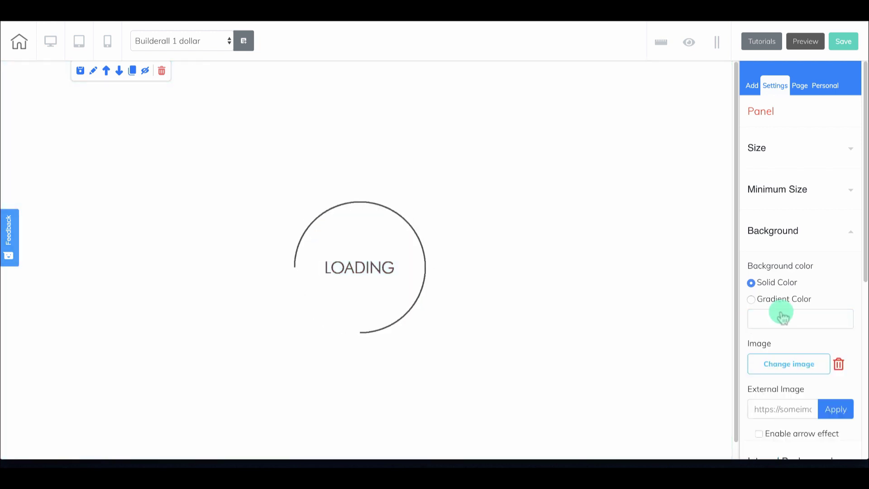
click(782, 321)
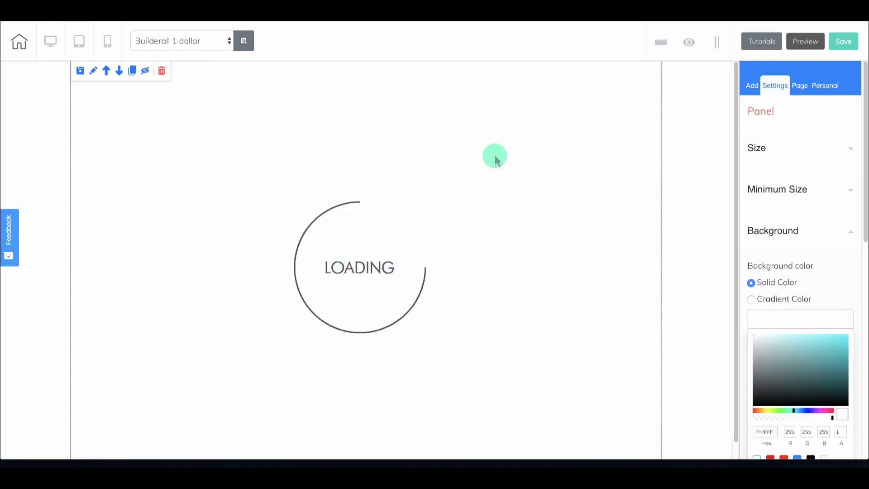
click(787, 122)
click(837, 44)
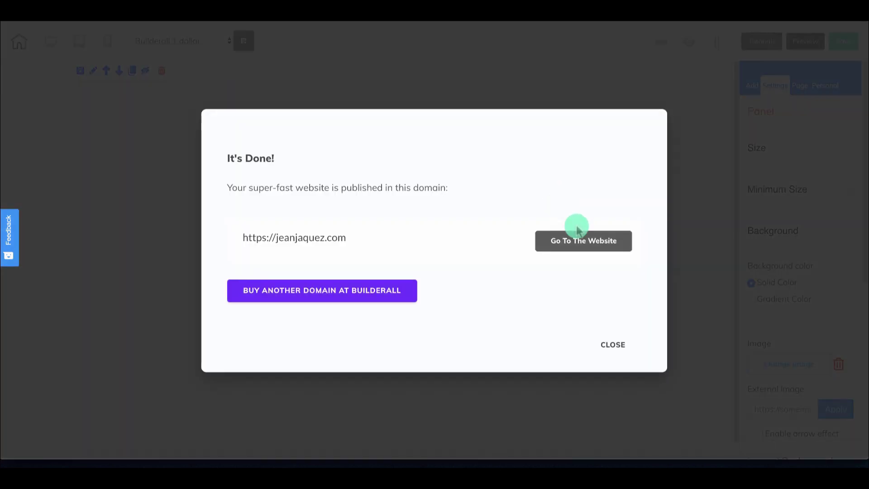
Step: Accept the publish prompt with That's fine and close the It's Done! confirmation
click(614, 347)
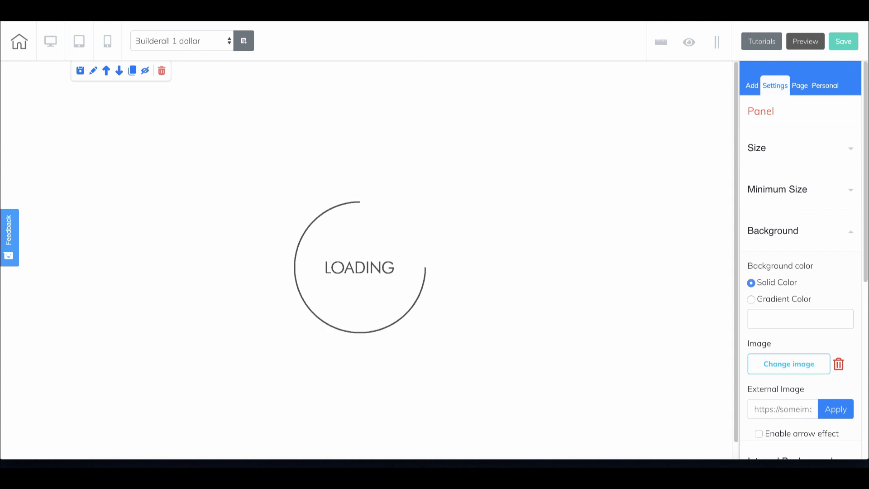
click(19, 41)
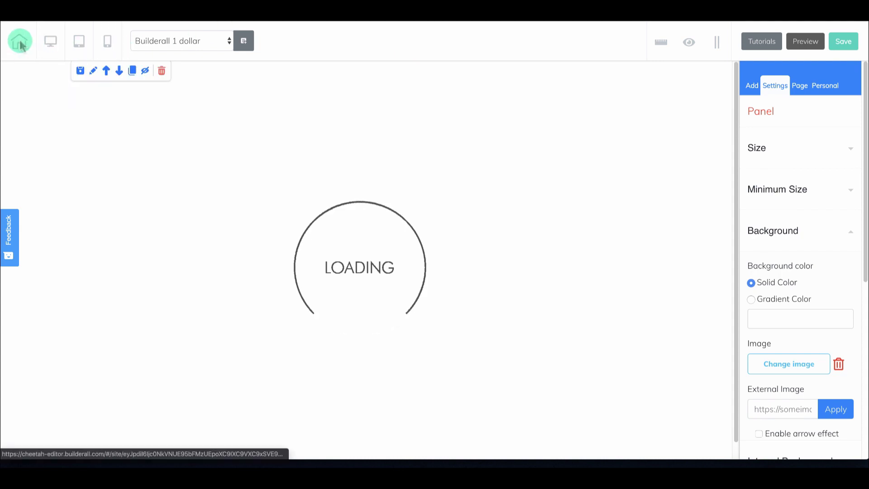
Step: Scroll the page list to the Builderall 1 dollar card and open its three-dot menu
scroll(733, 306, down, 2)
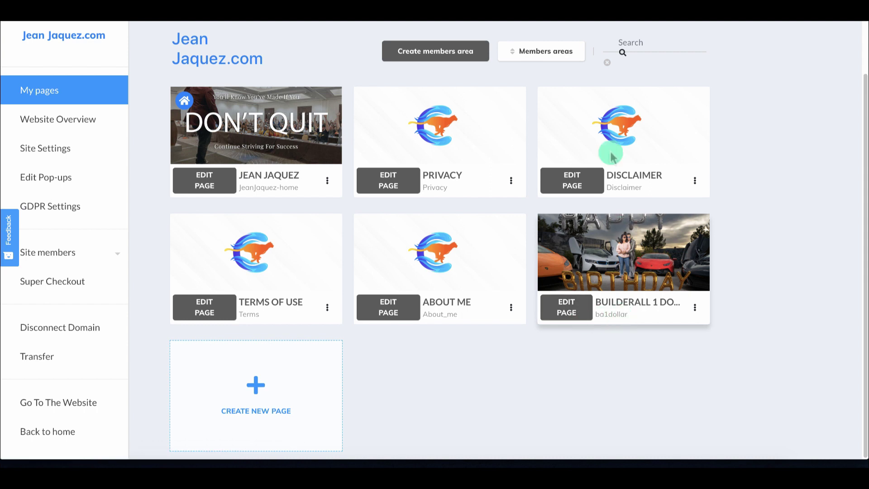
click(695, 309)
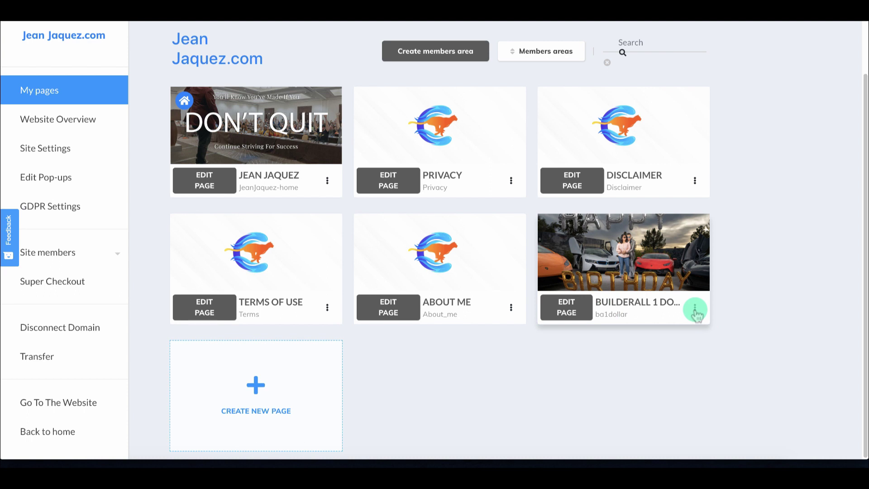
Step: Choose Go to the website page from the Builderall 1 dollar card's menu
click(694, 310)
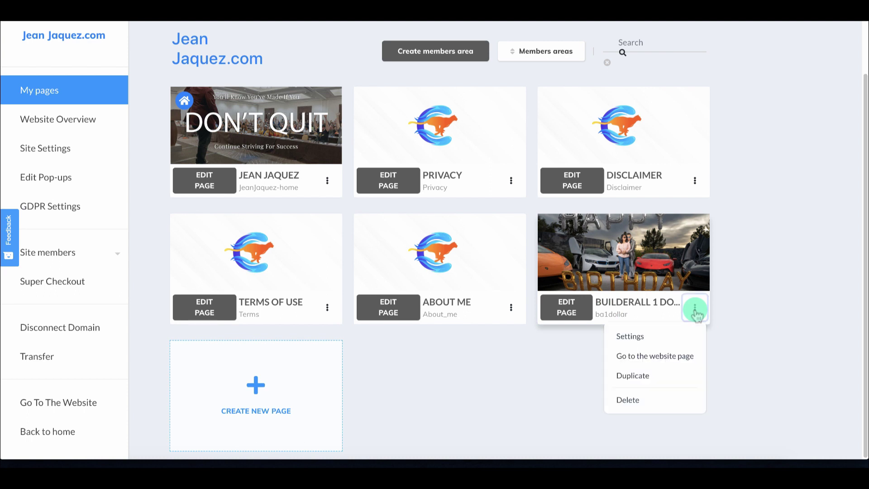
click(667, 352)
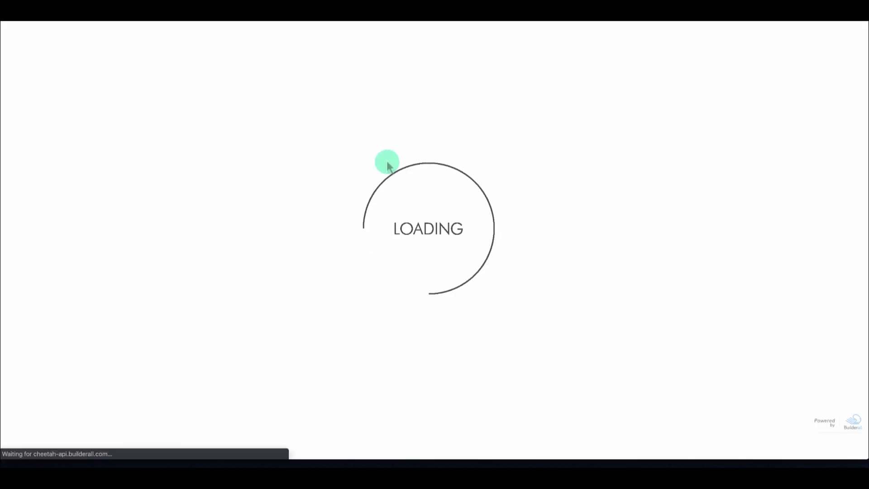